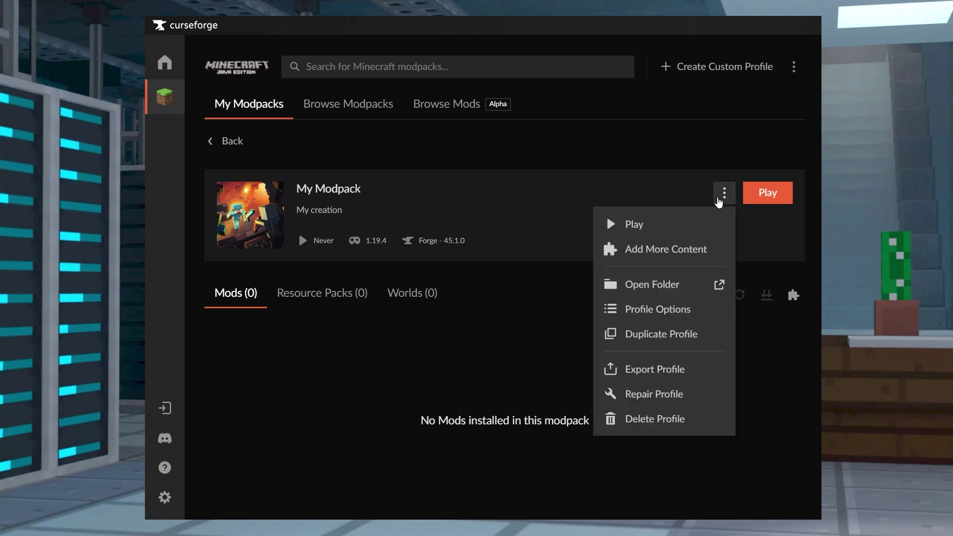
Step: Install Nature's Compass into My Modpack from the Add More Content mod list
left_click(702, 249)
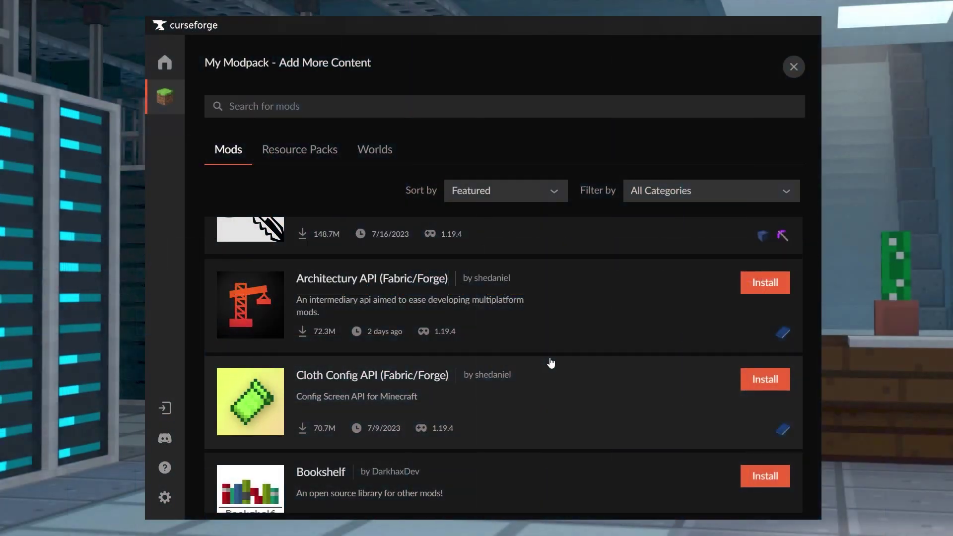
scroll(550, 357, "down", 3)
scroll(550, 358, "down", 8)
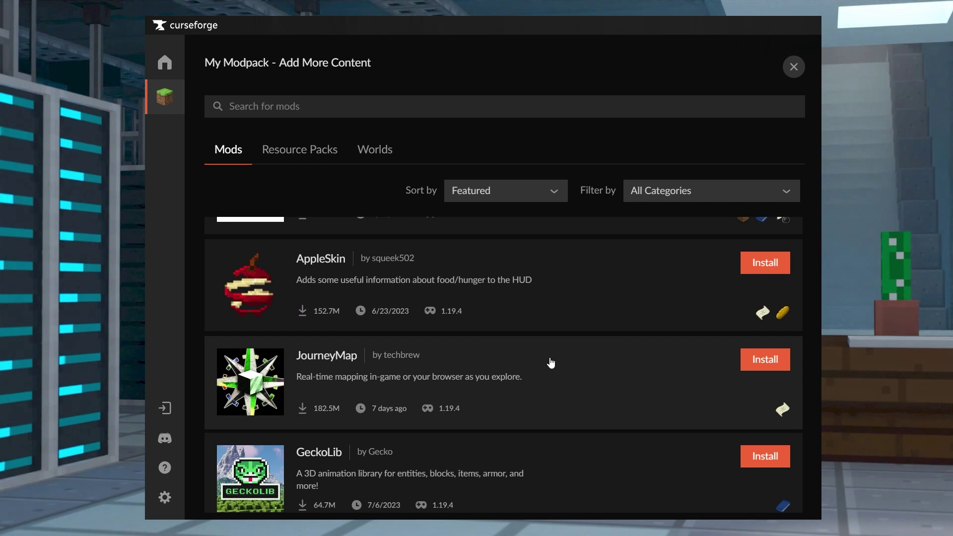
scroll(549, 358, "down", 6)
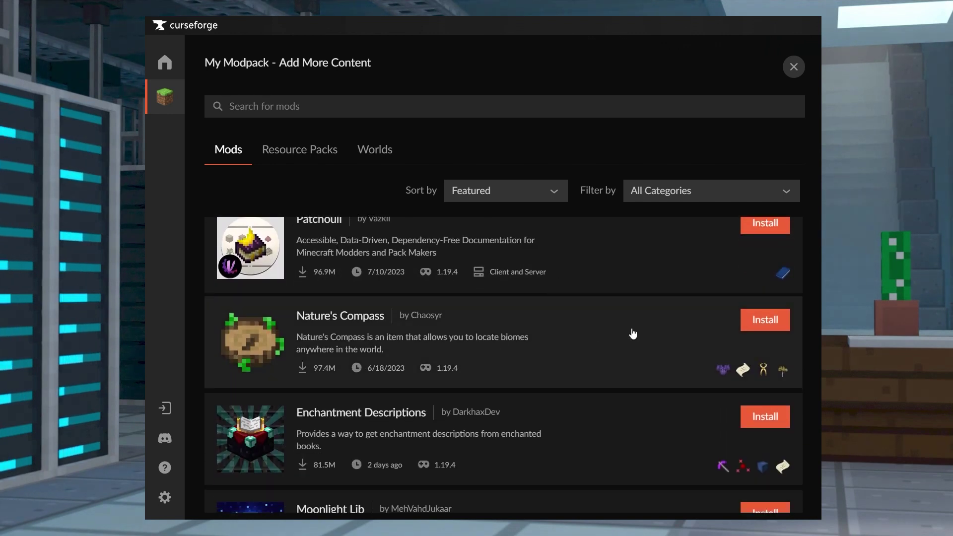
left_click(765, 320)
Step: Scroll down the CurseForge website and show all download options for Windows, Mac and Linux
scroll(612, 332, "down", 7)
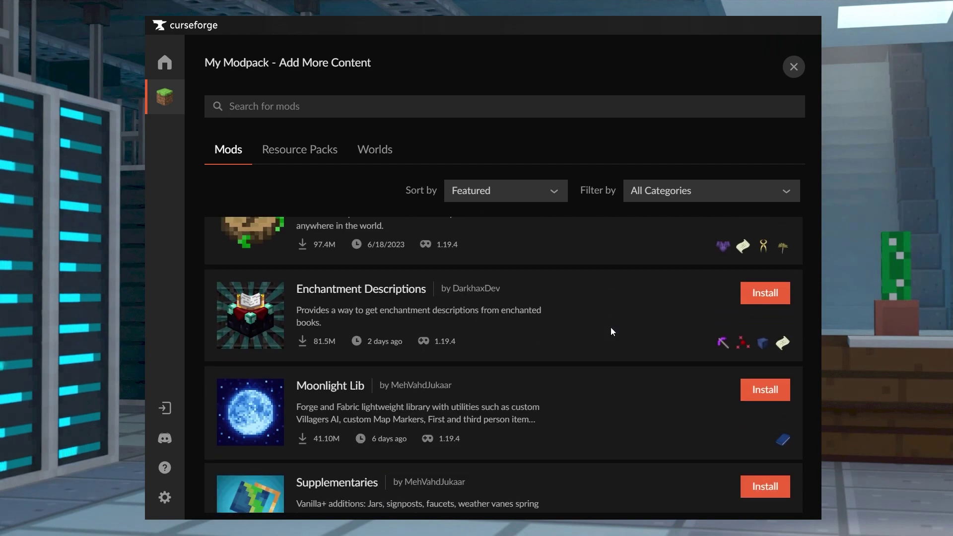
scroll(611, 328, "down", 8)
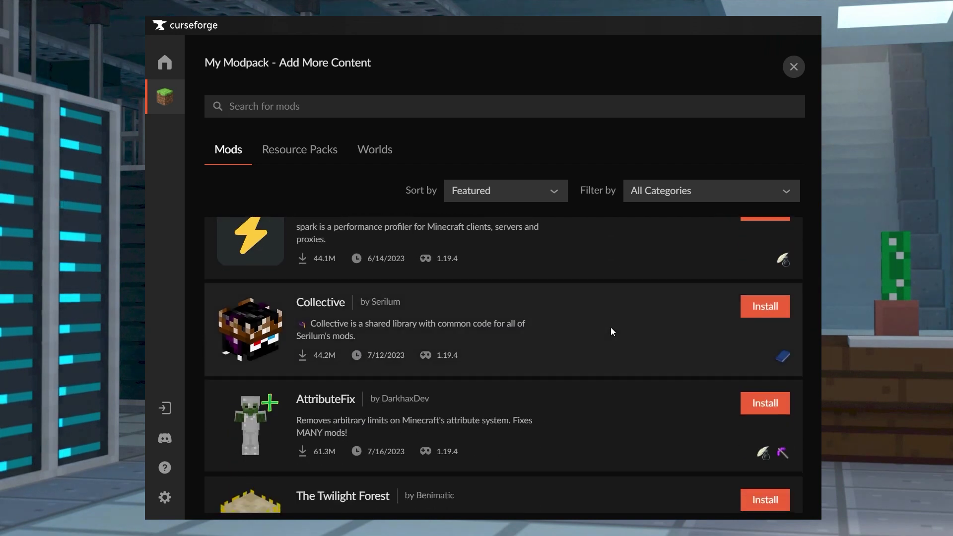
scroll(611, 330, "down", 1)
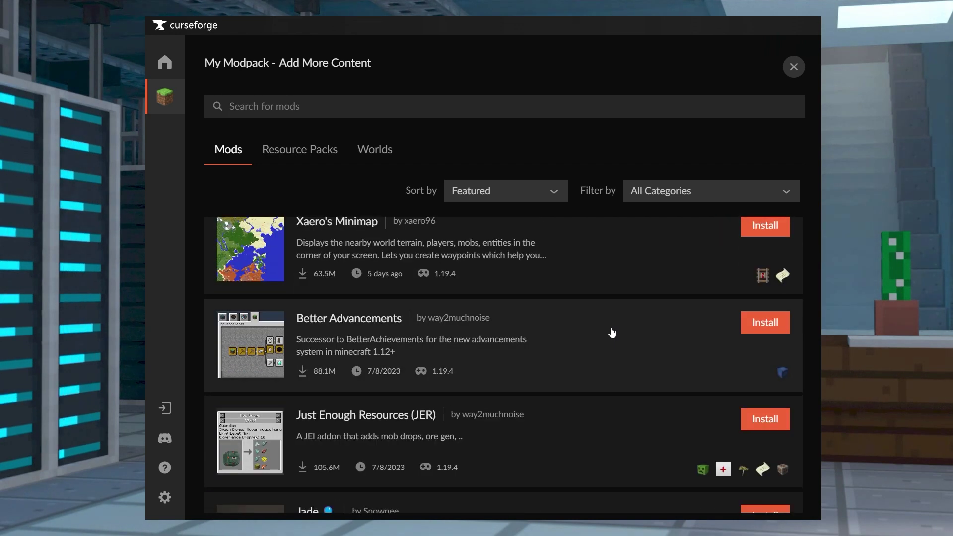
scroll(612, 332, "down", 3)
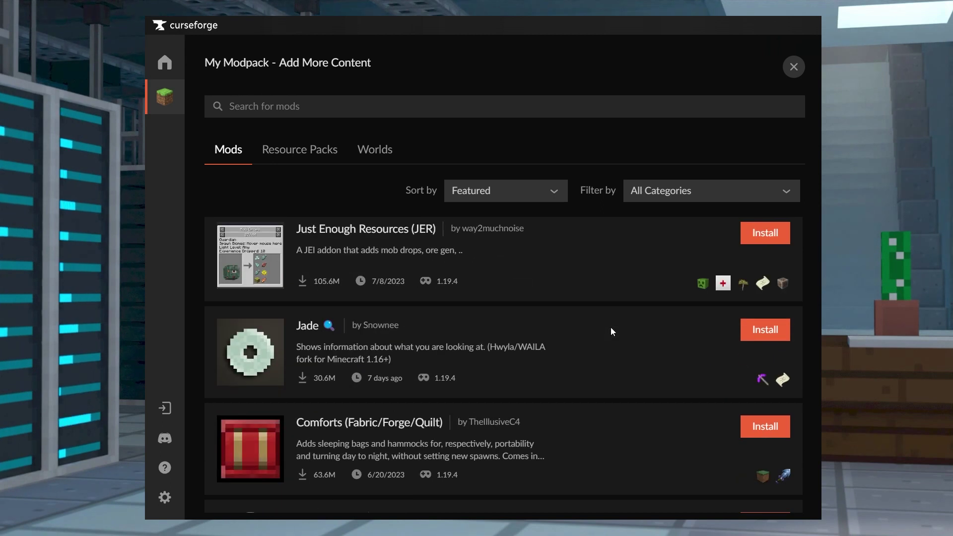
scroll(612, 332, "down", 3)
scroll(612, 333, "down", 3)
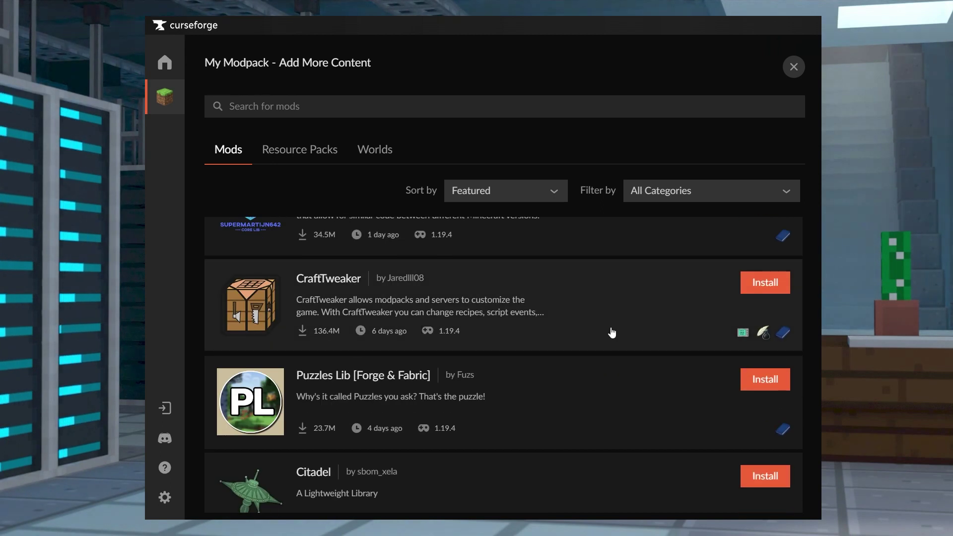
scroll(612, 332, "down", 3)
scroll(612, 333, "down", 9)
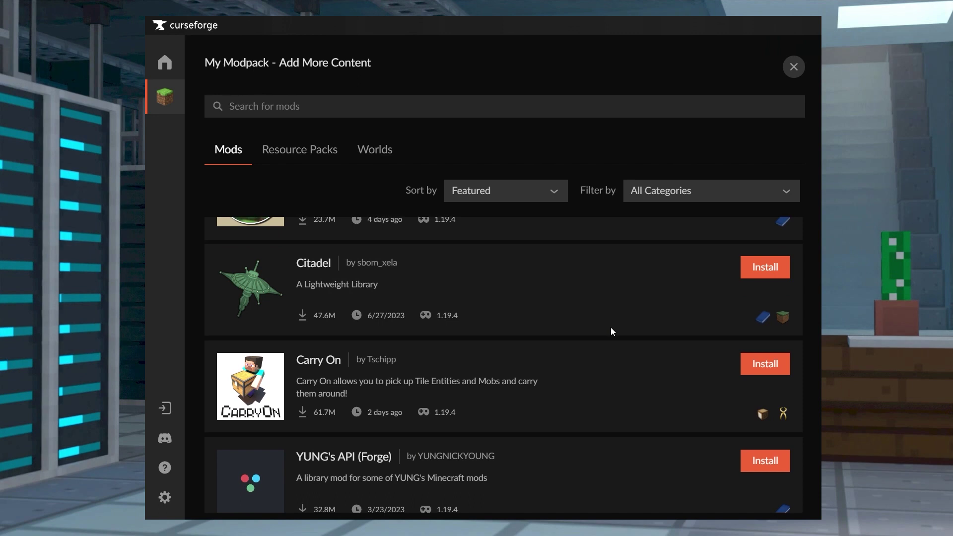
scroll(611, 332, "down", 12)
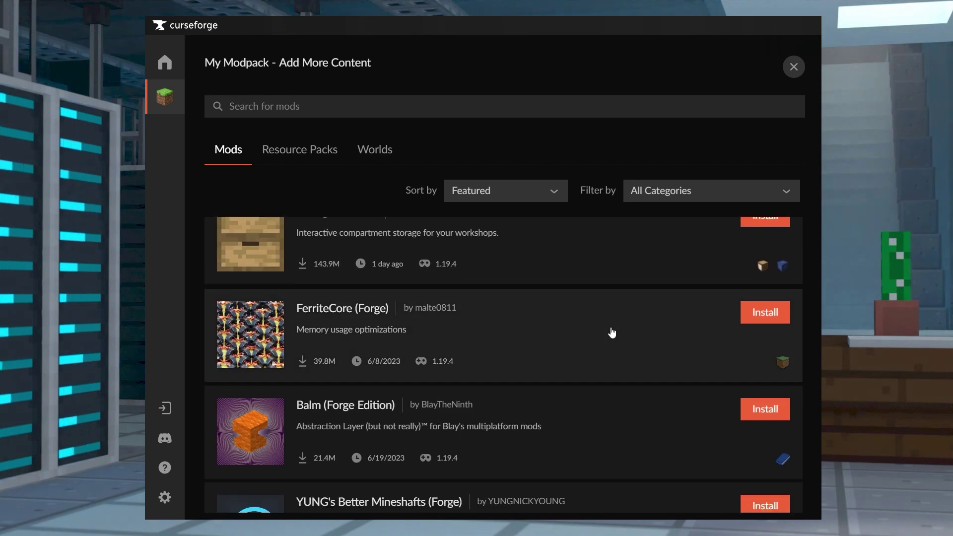
scroll(612, 331, "down", 15)
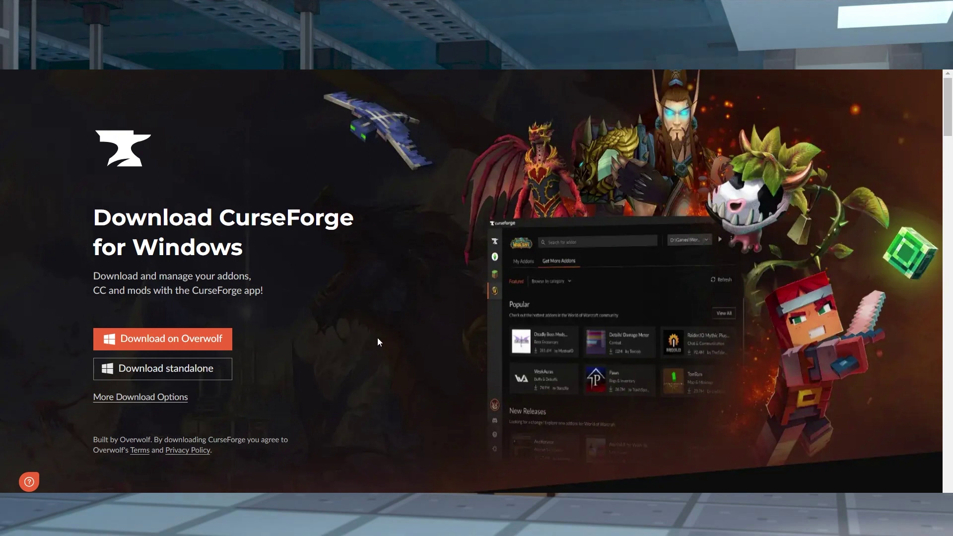
left_click(168, 408)
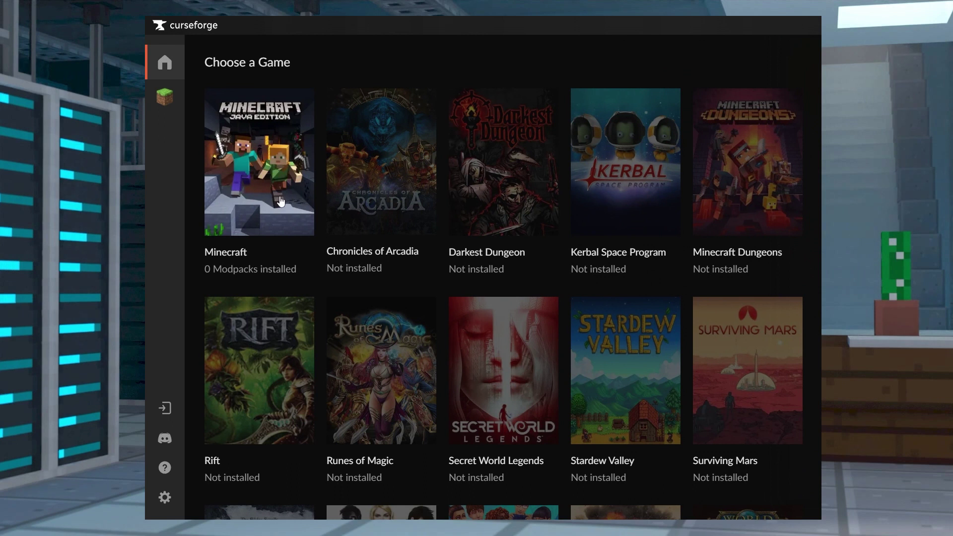
Step: Create a custom Minecraft profile named 'My Modpack' on version 1.19.4 with Forge
left_click(168, 100)
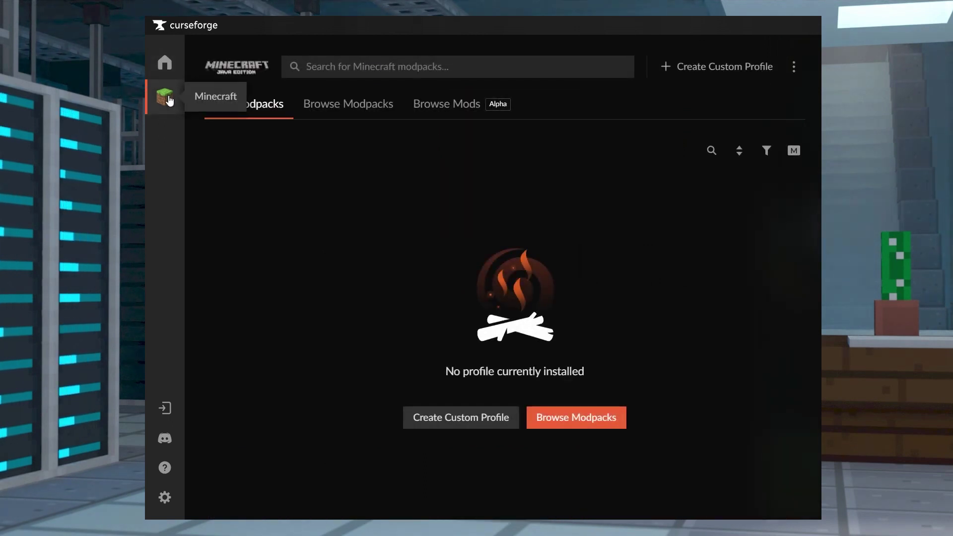
left_click(728, 70)
type("My Modpac")
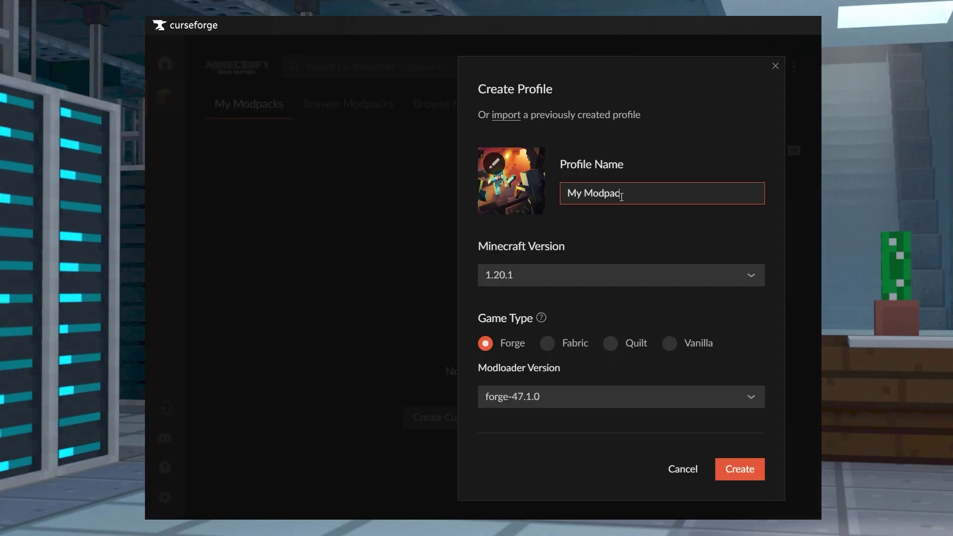
left_click(598, 274)
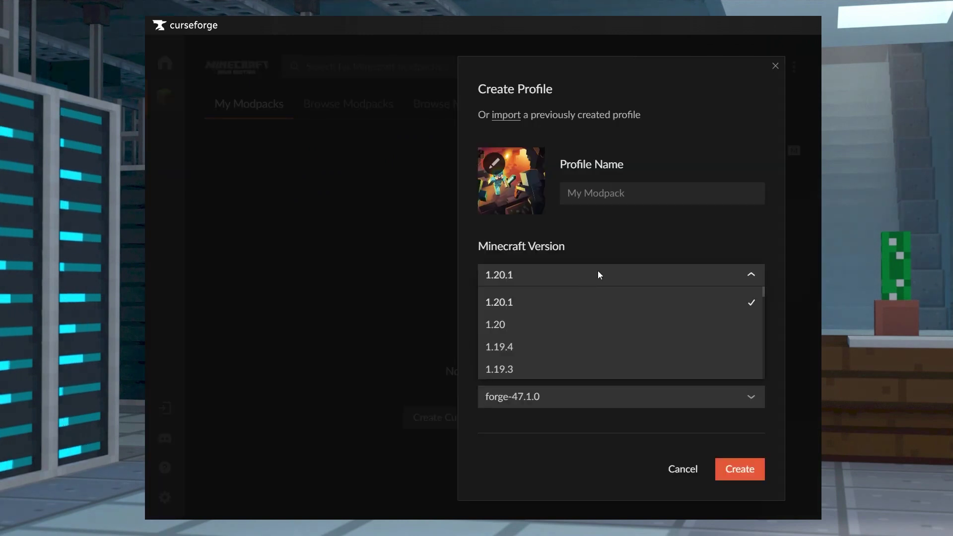
left_click(525, 347)
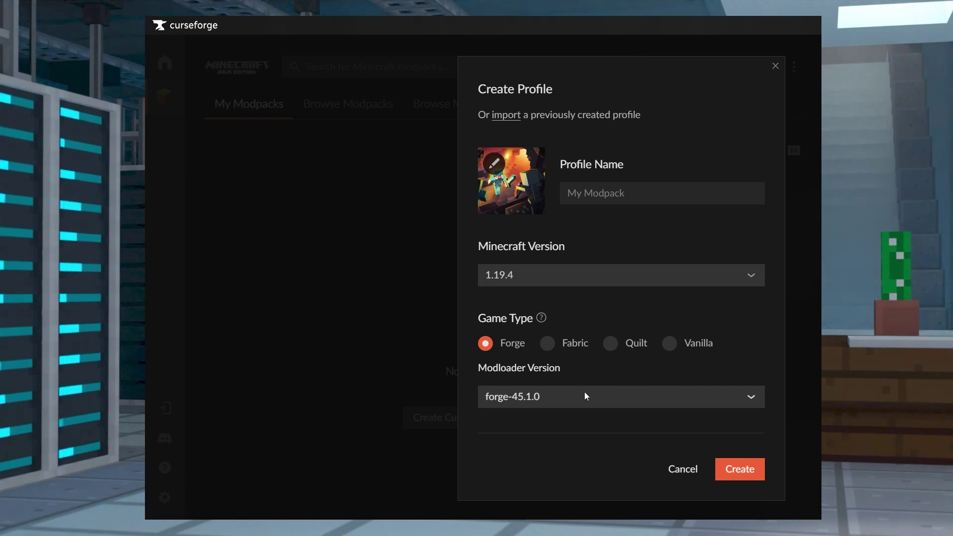
left_click(740, 469)
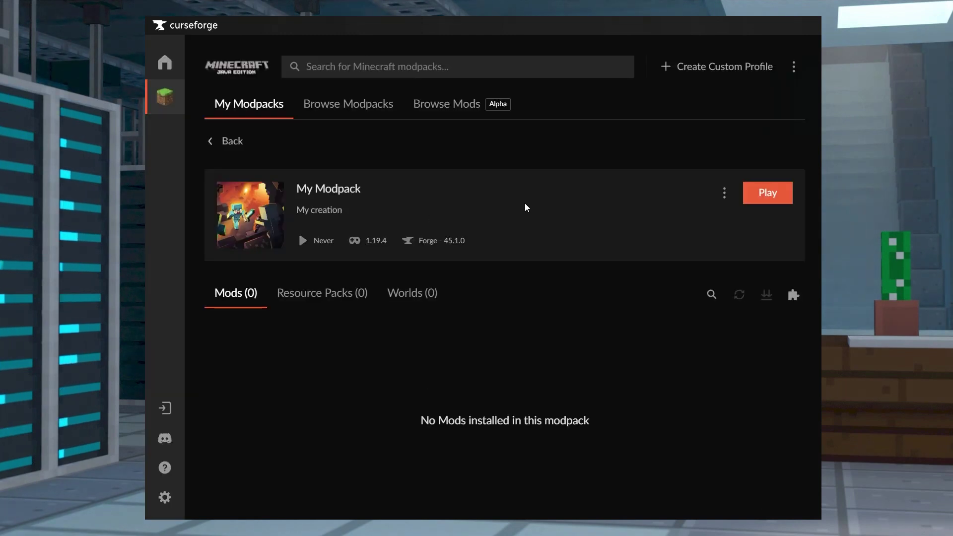
Step: Install Just Enough Items (JEI) into My Modpack through Add More Content
left_click(725, 193)
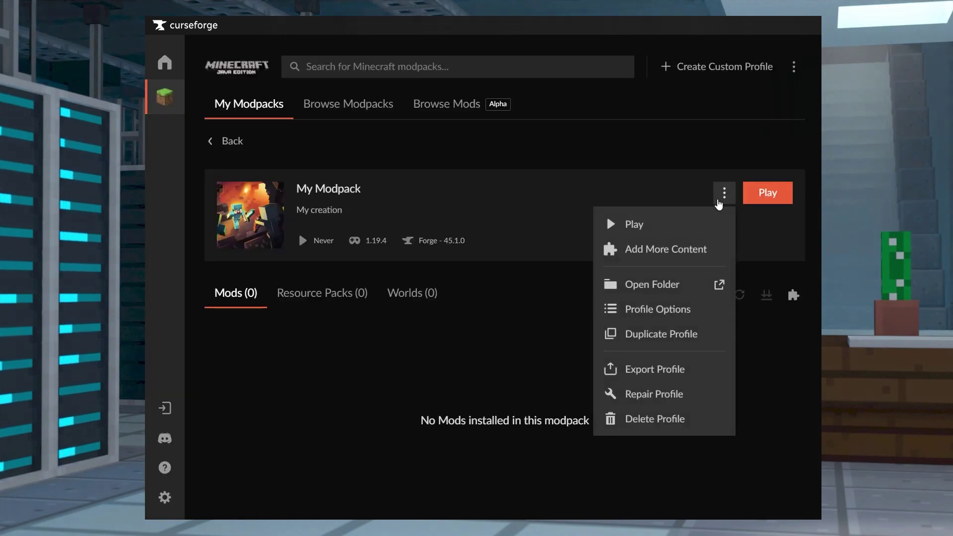
left_click(689, 253)
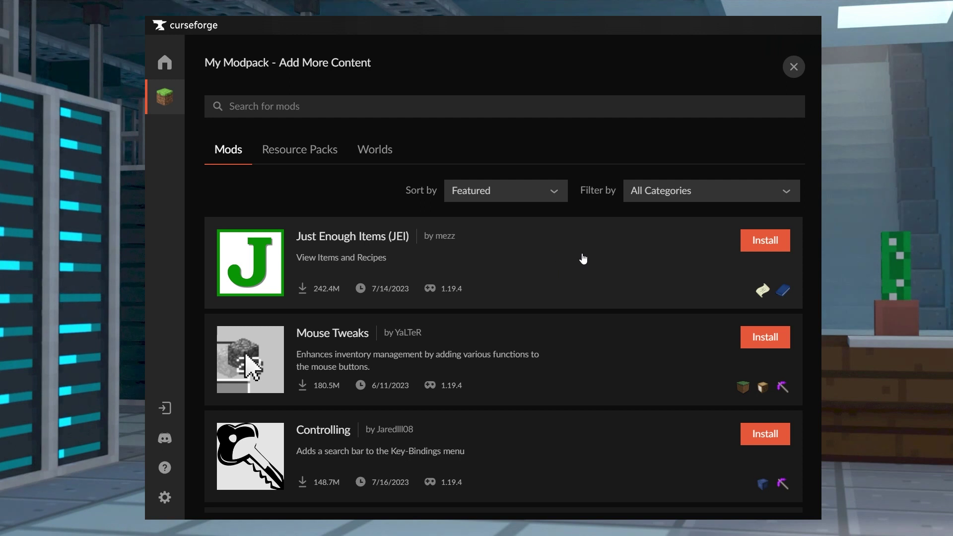
left_click(759, 244)
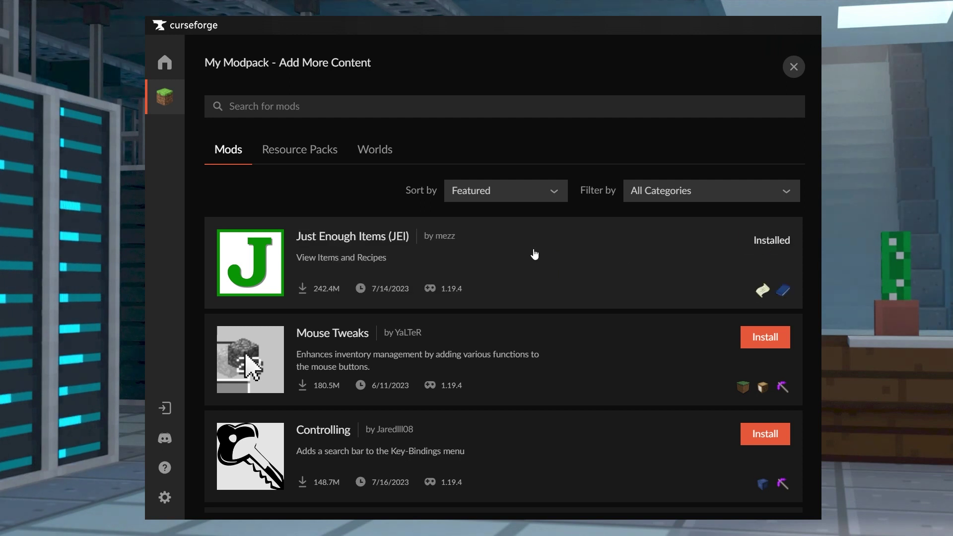
Step: Switch to the Resource Packs listings and scroll toward Fresh Animations
left_click(321, 155)
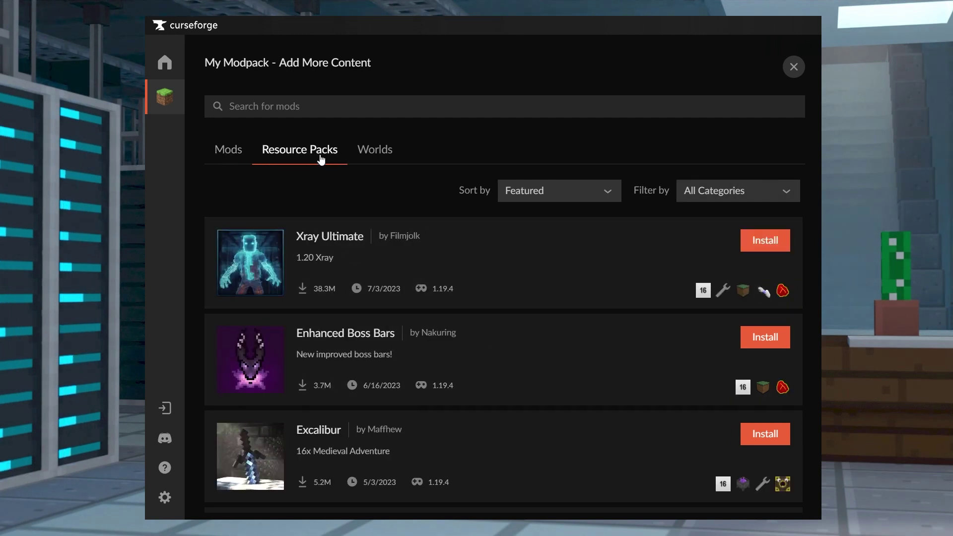
scroll(532, 286, "down", 3)
scroll(532, 284, "down", 5)
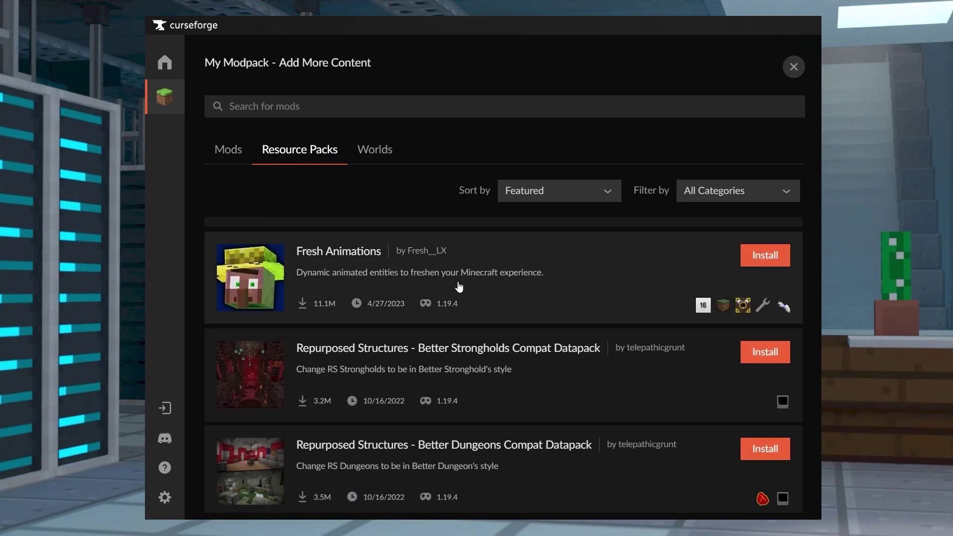
Step: Install Fresh Animations, move productivevillagers_forge-1.0.9.jar into the mods folder, and close both Explorer windows
left_click(765, 256)
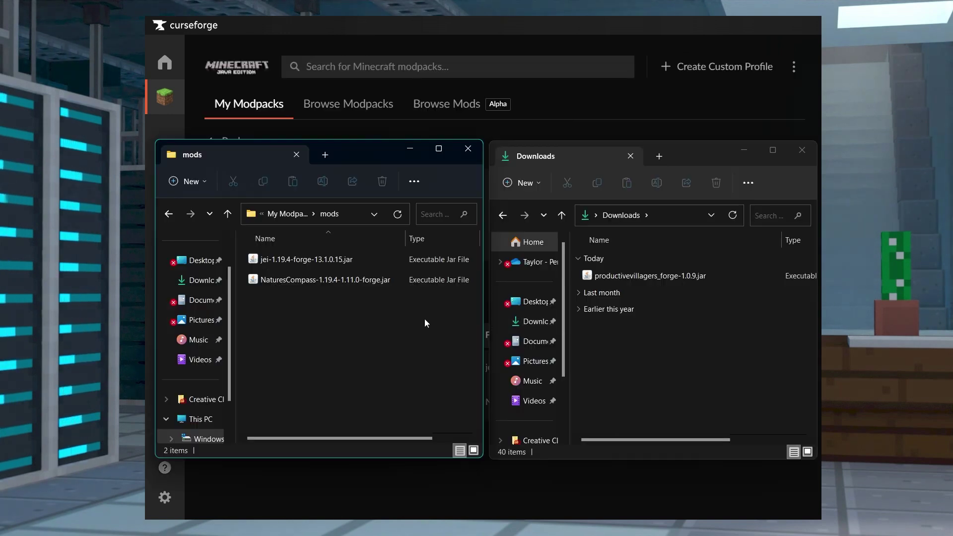
left_click(687, 276)
left_click_drag(687, 276, 366, 302)
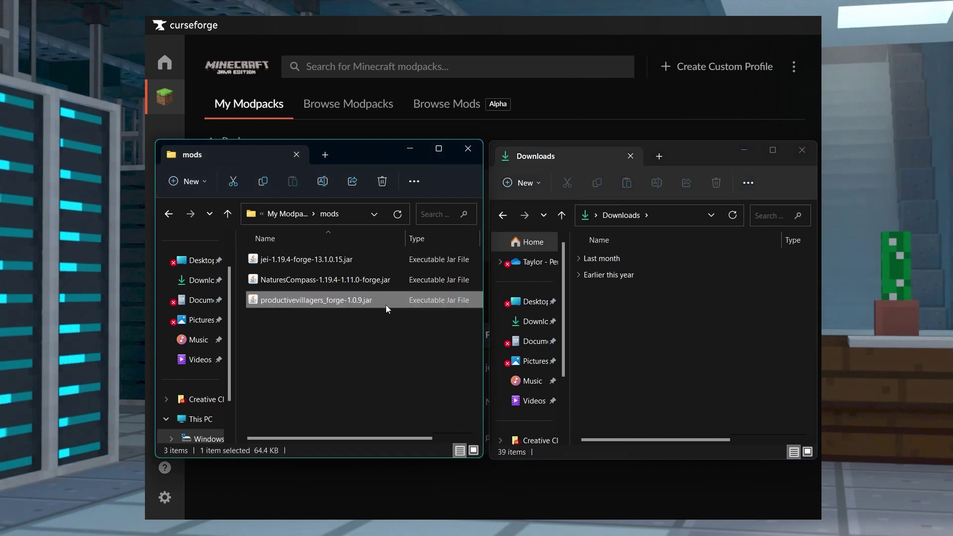
left_click(802, 150)
left_click(410, 149)
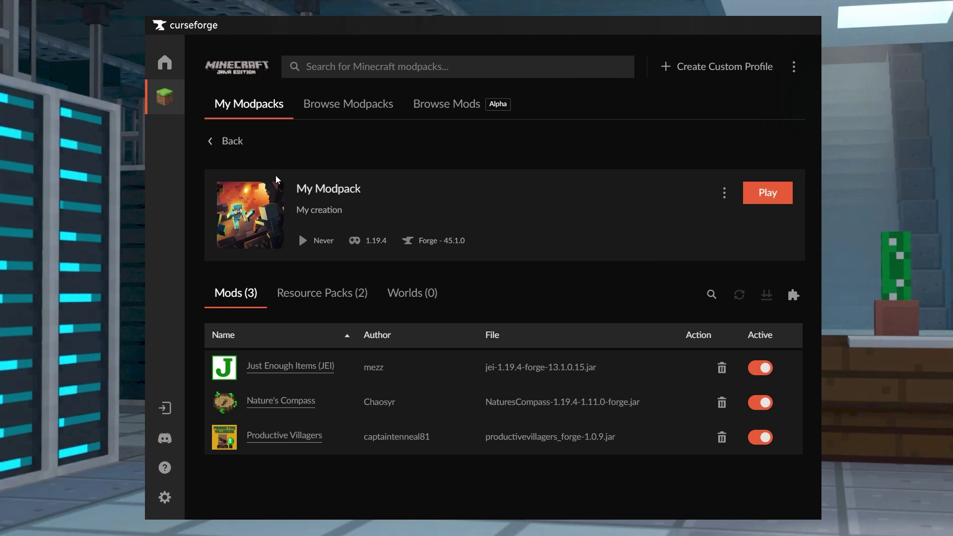
Step: Return to the My Modpacks grid and launch My Modpack with Play
left_click(242, 112)
mouse_move(272, 312)
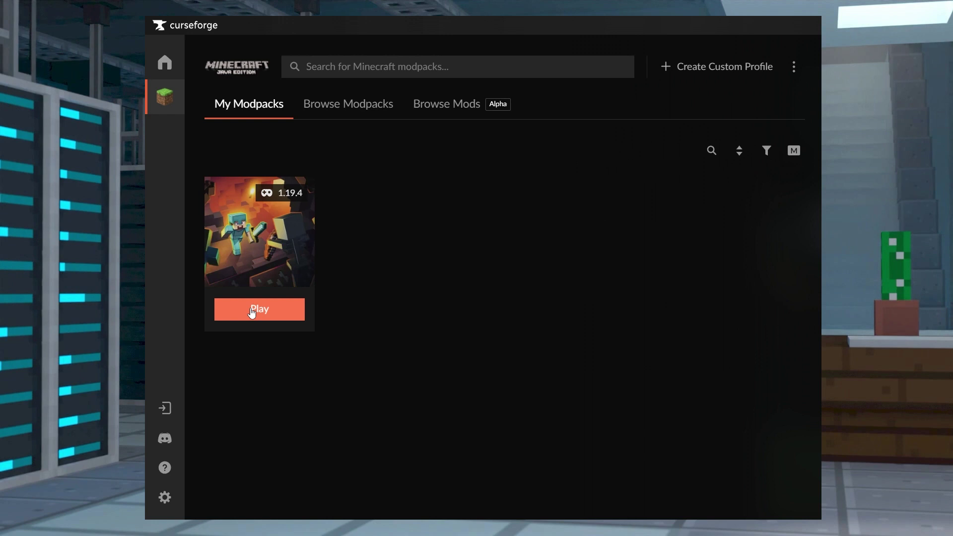
left_click(252, 310)
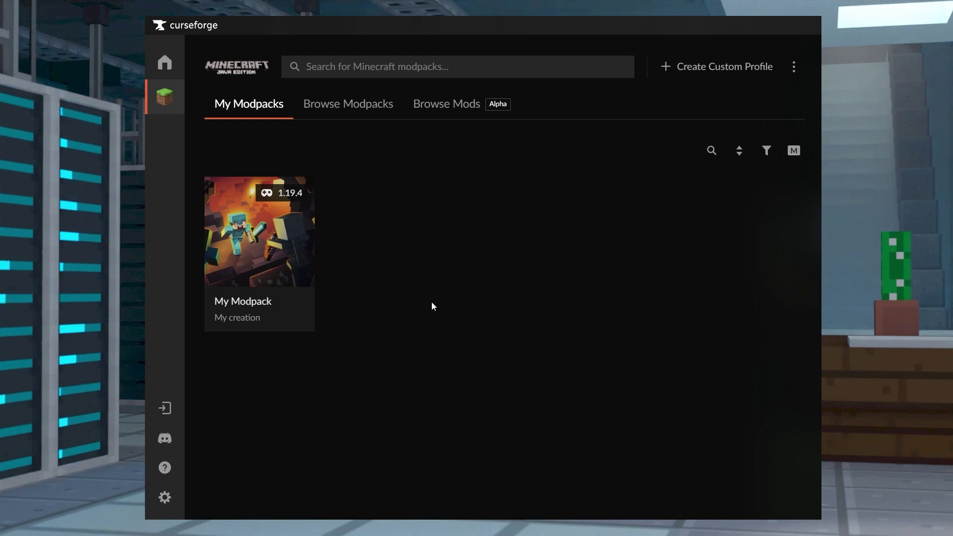
Step: Export My Modpack via Export Profile as package 1.0 with config, mods and resourcepacks into Downloads
left_click(251, 253)
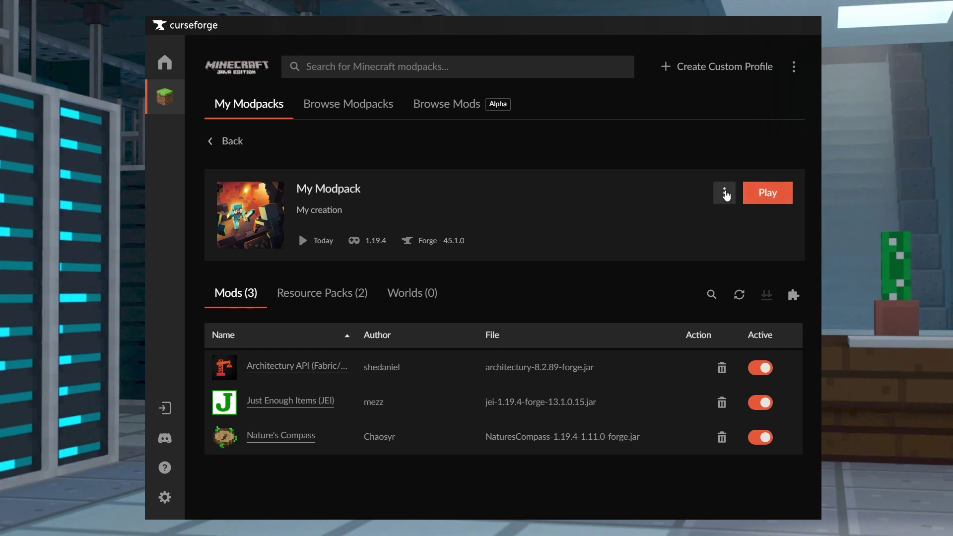
left_click(725, 194)
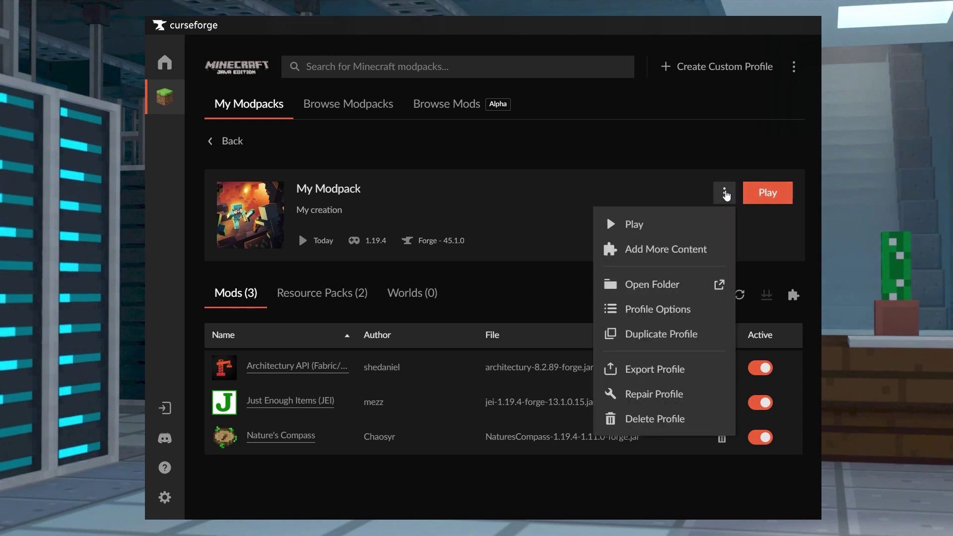
left_click(688, 371)
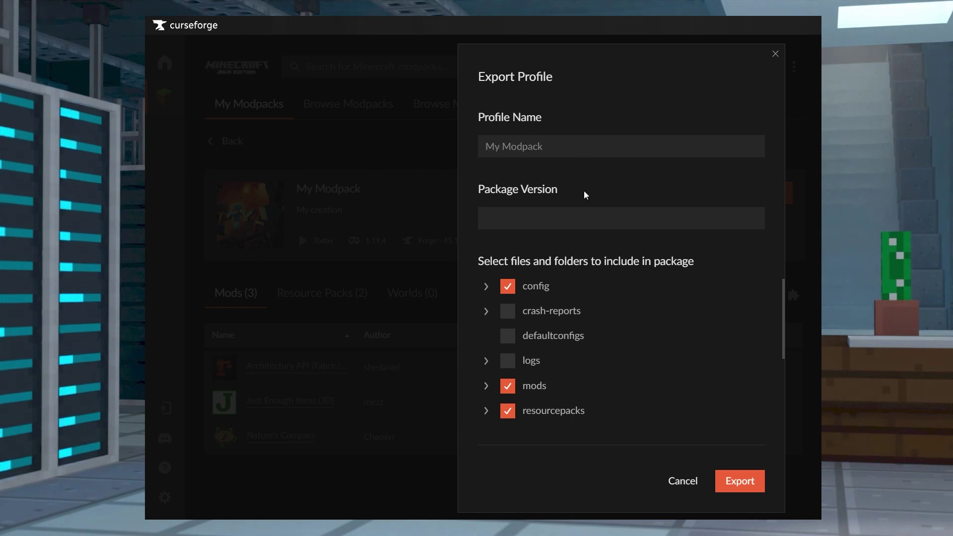
left_click(580, 217)
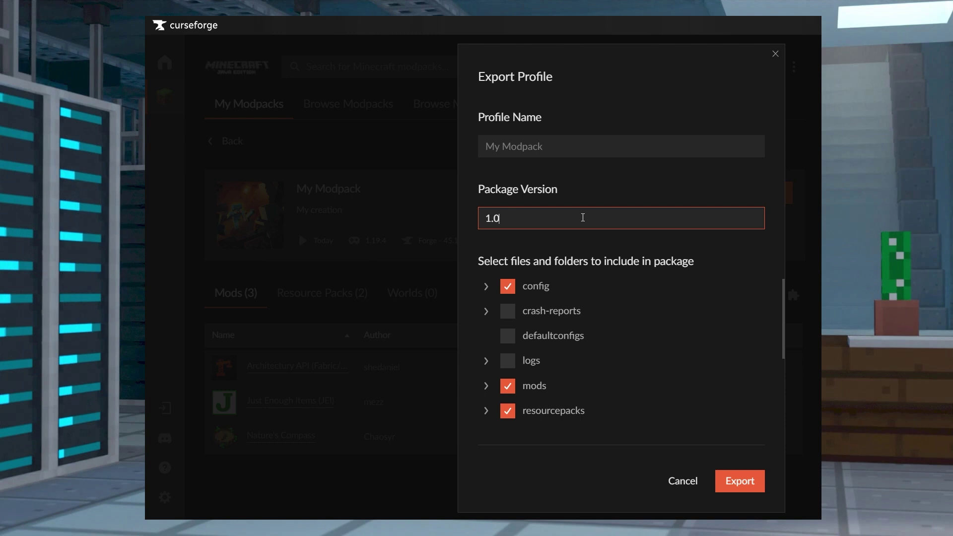
left_click(586, 251)
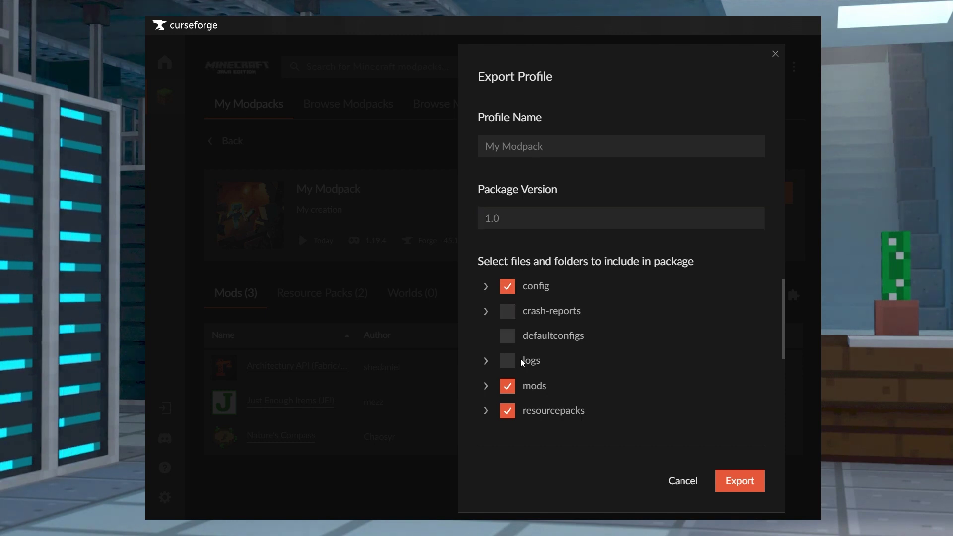
left_click(728, 481)
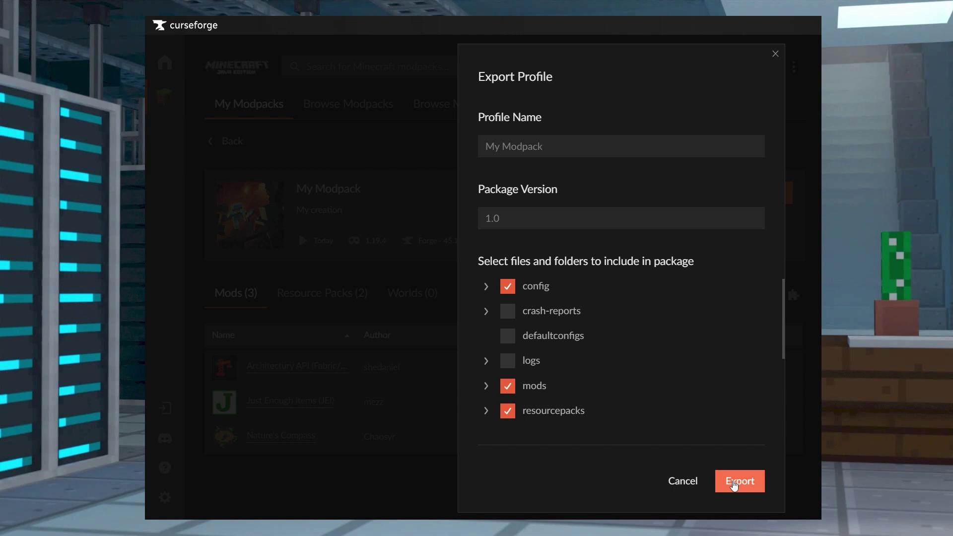
left_click(580, 328)
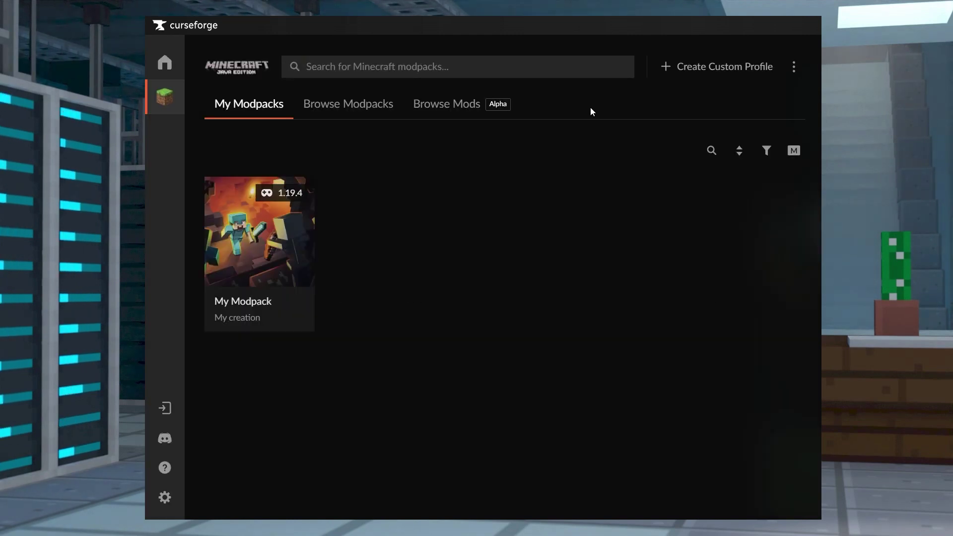
Step: Import My Modpack-1.0.zip from Downloads using the import link under Create Custom Profile
left_click(704, 67)
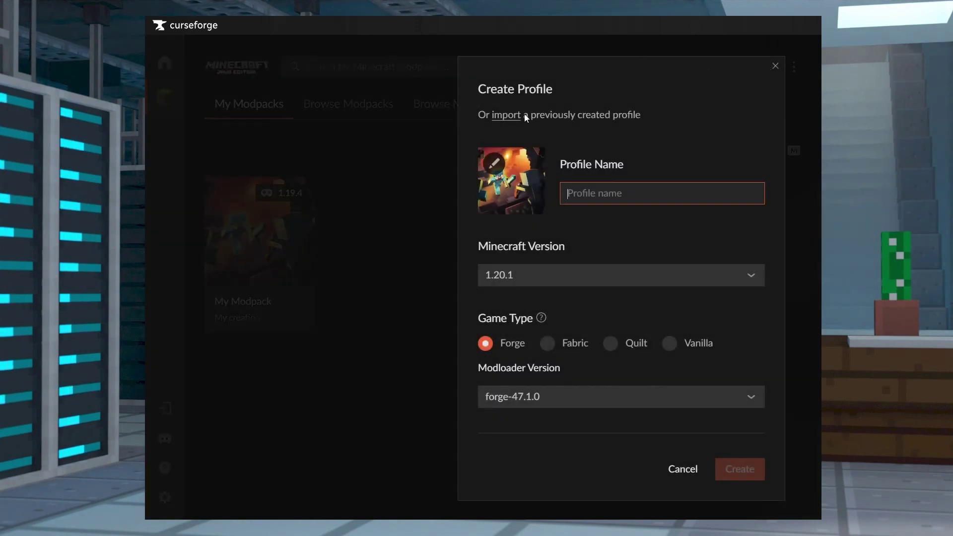
left_click(508, 117)
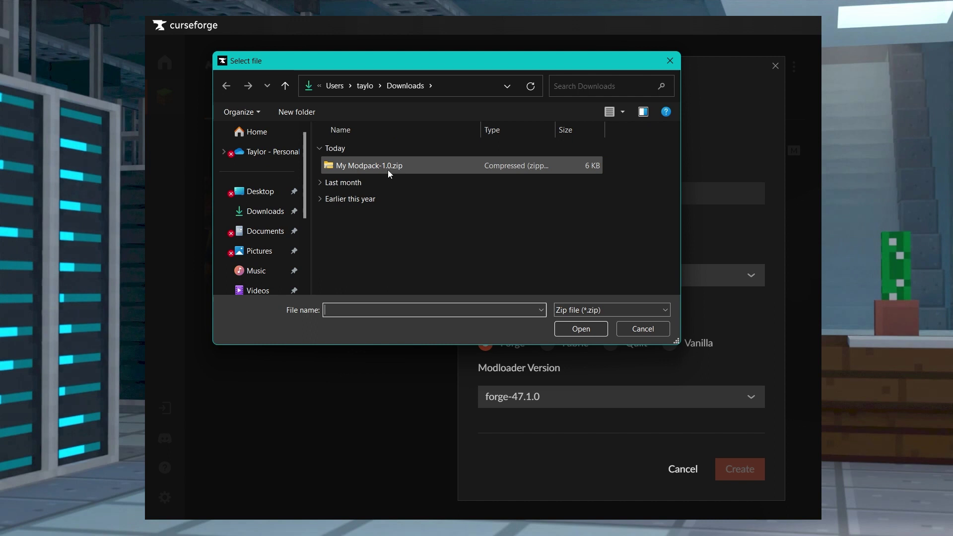
left_click(386, 169)
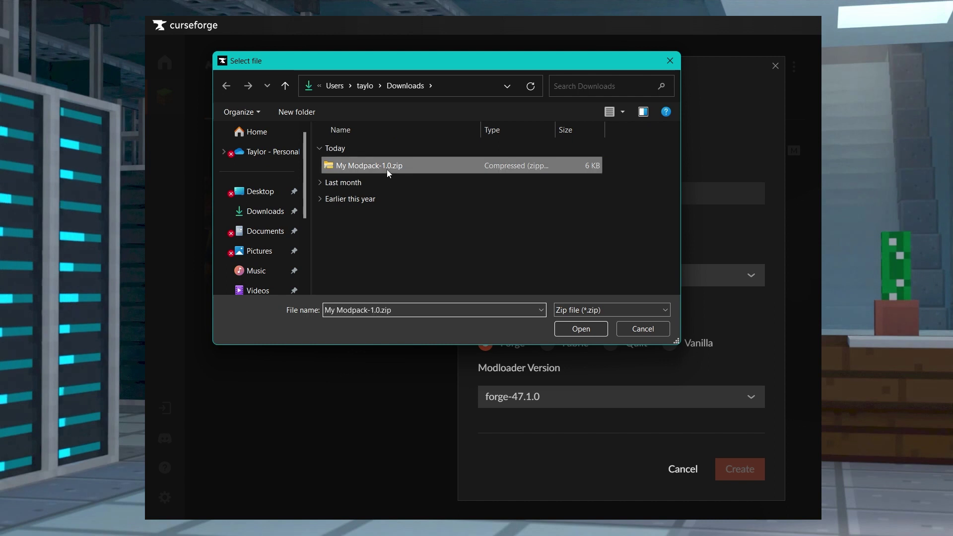
left_click(578, 329)
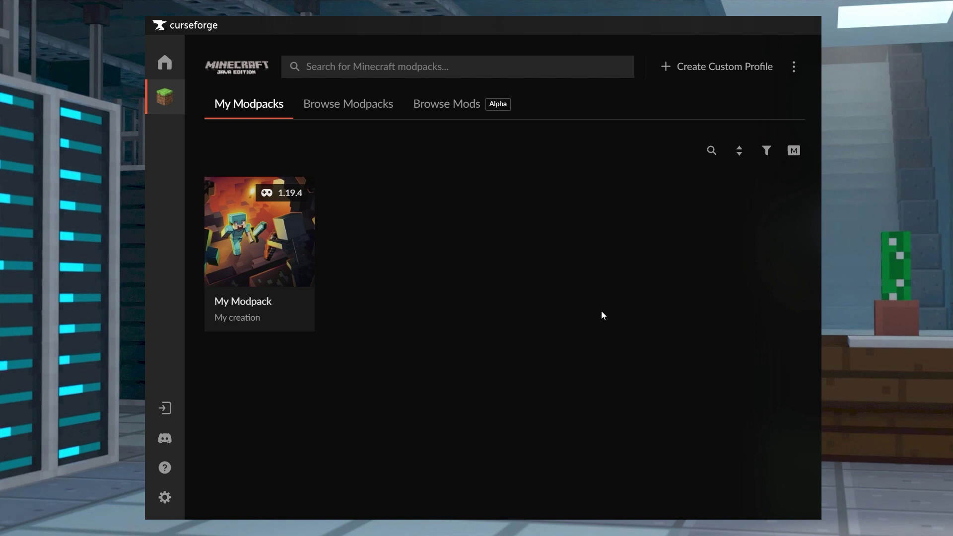
Step: Open My Modpack's folder on disk from the profile's ⋮ menu
left_click(244, 218)
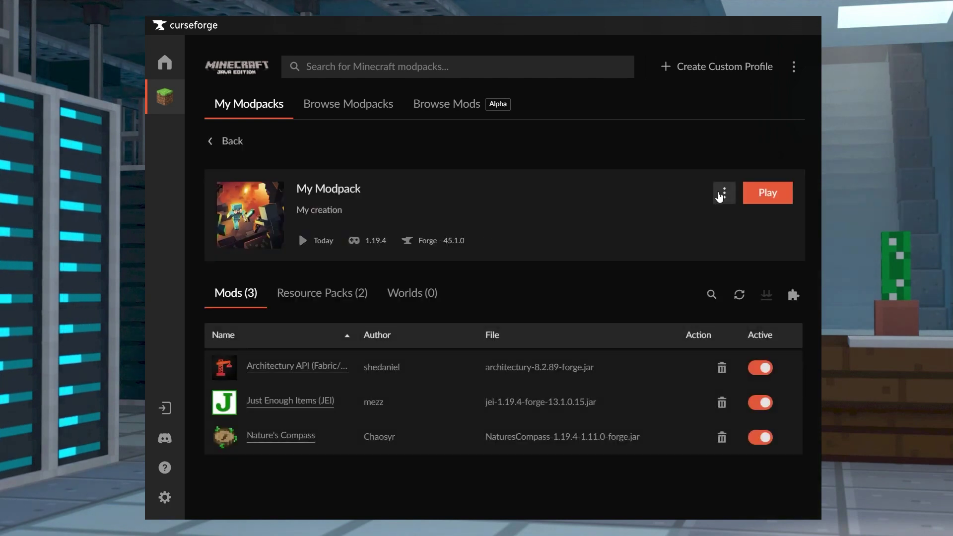
left_click(721, 195)
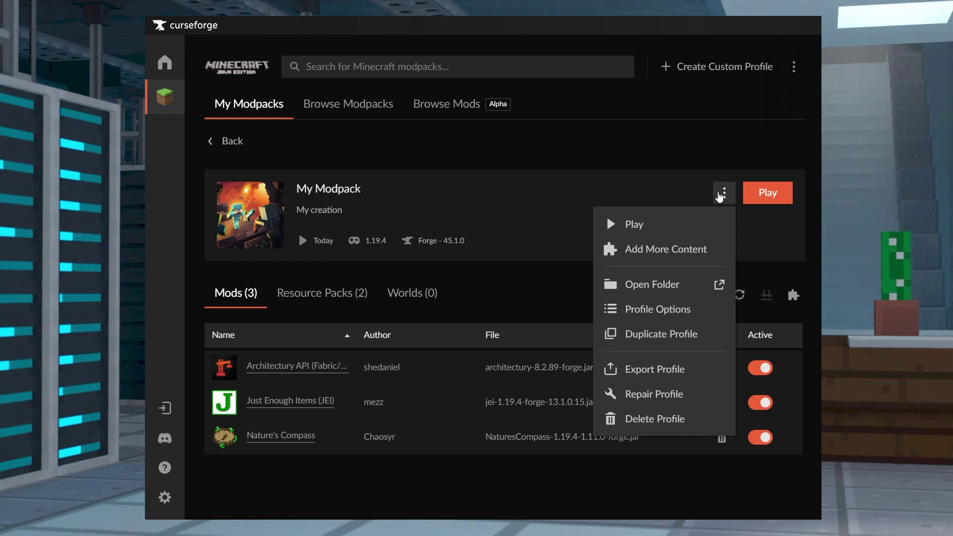
left_click(674, 287)
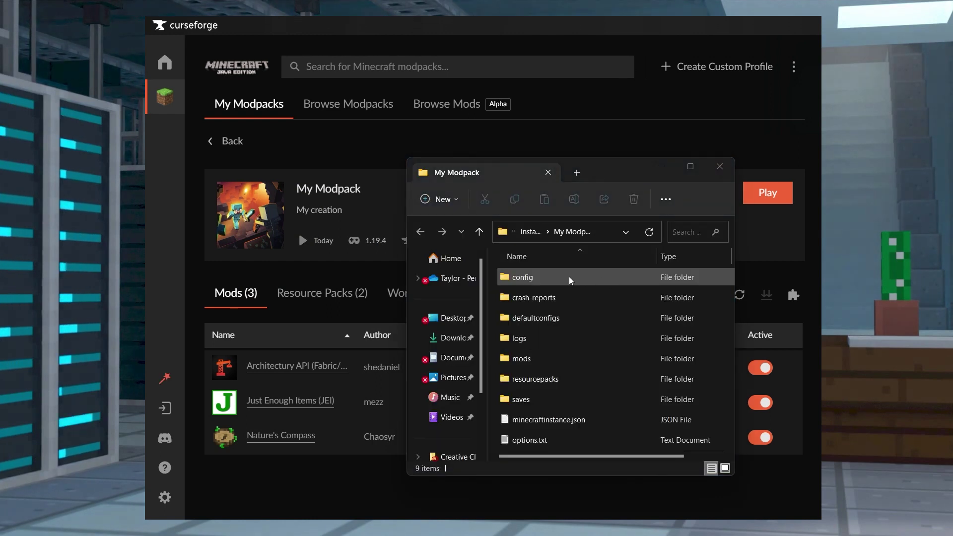
Step: Compress config, mods and resourcepacks into My Modpack.zip and drag it into Downloads
left_click(571, 279)
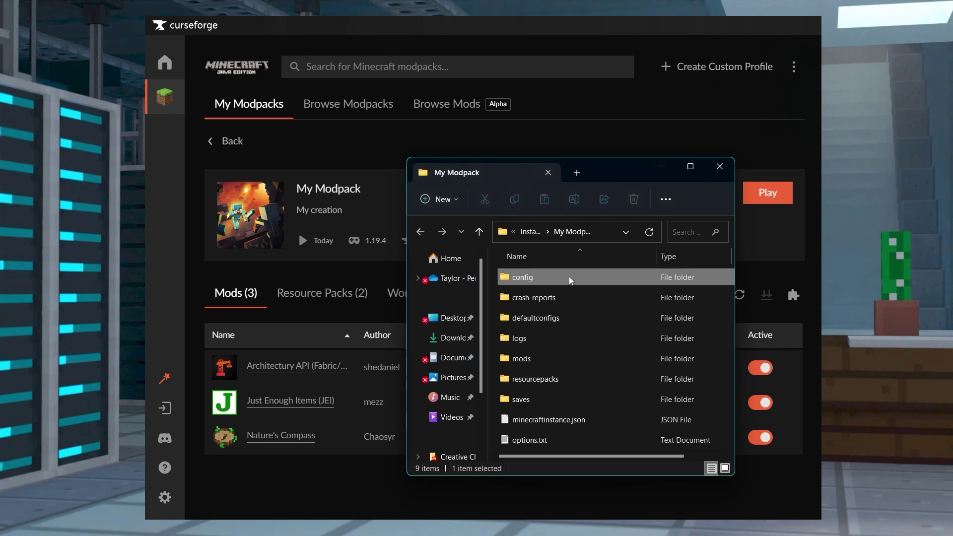
left_click(533, 366, "ctrl")
left_click(537, 382, "ctrl")
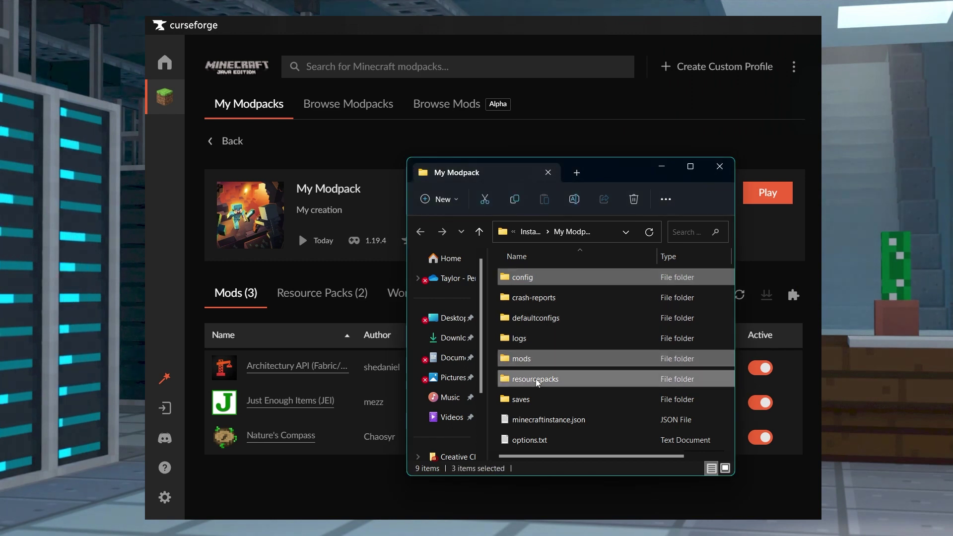
right_click(537, 382)
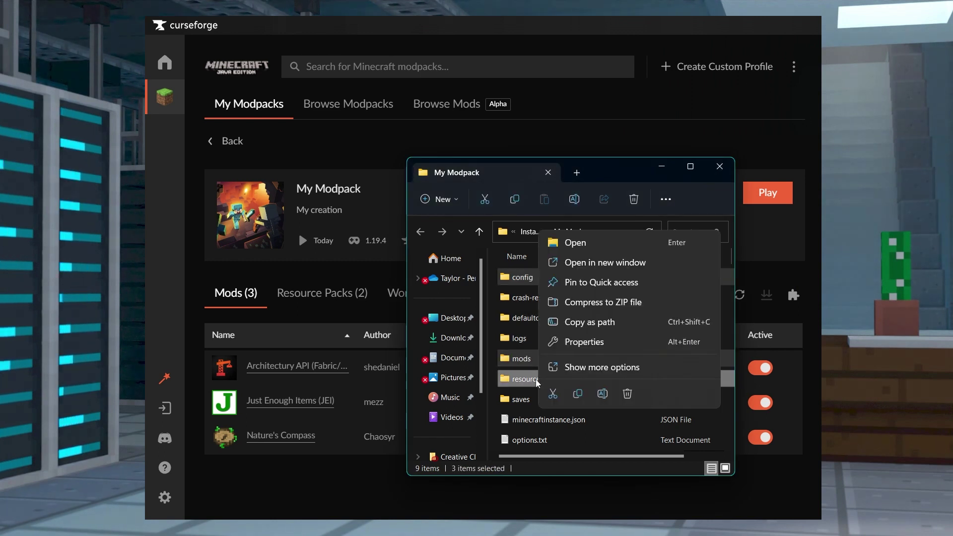
left_click(603, 303)
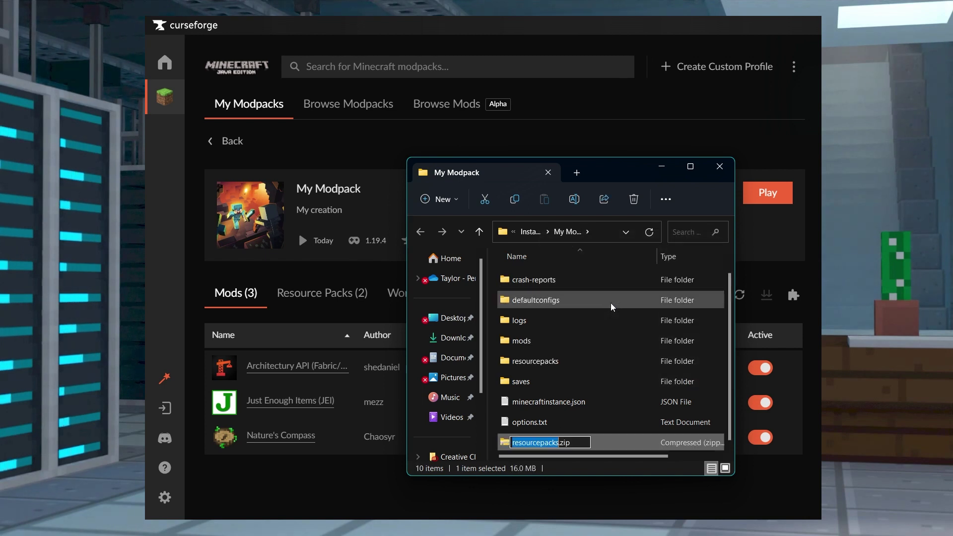
type("My Modpack")
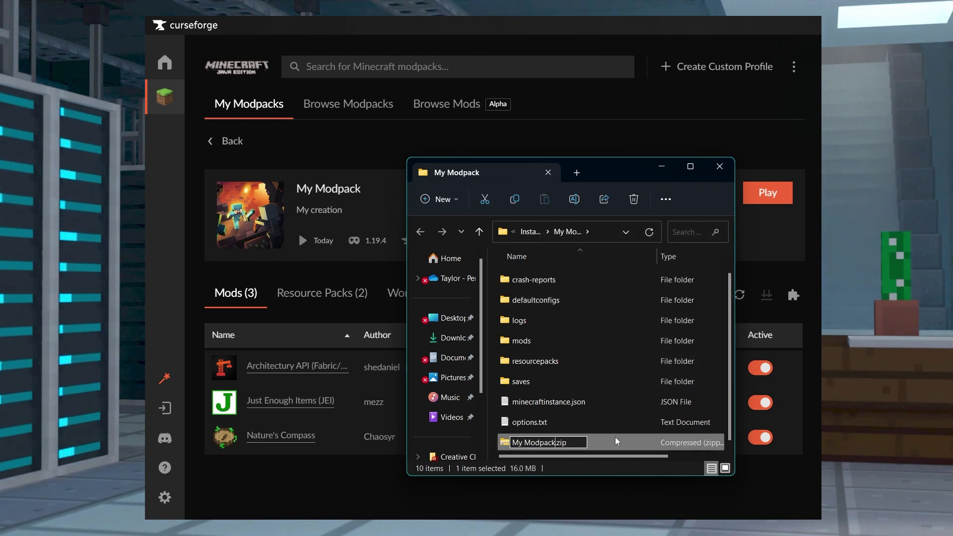
key("Return")
left_click_drag(595, 422, 453, 340)
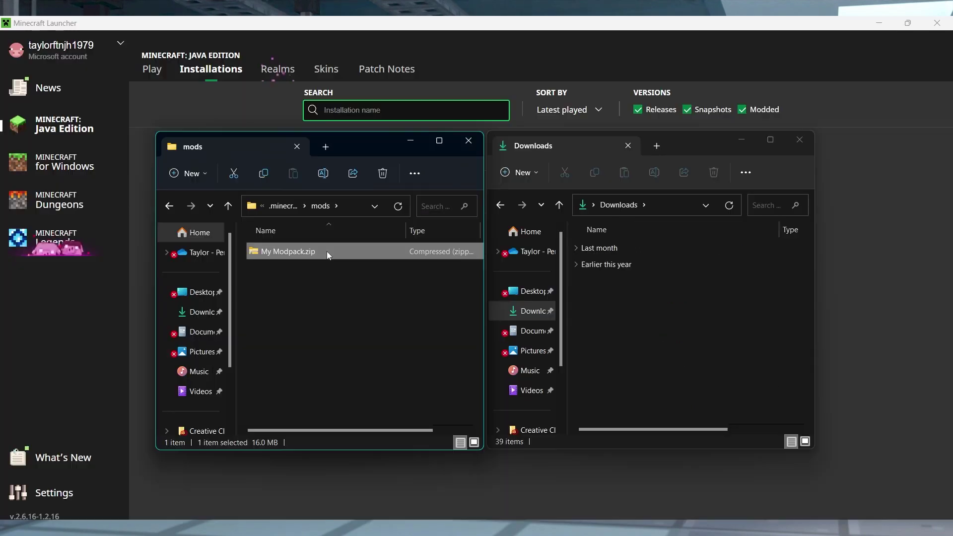
right_click(327, 251)
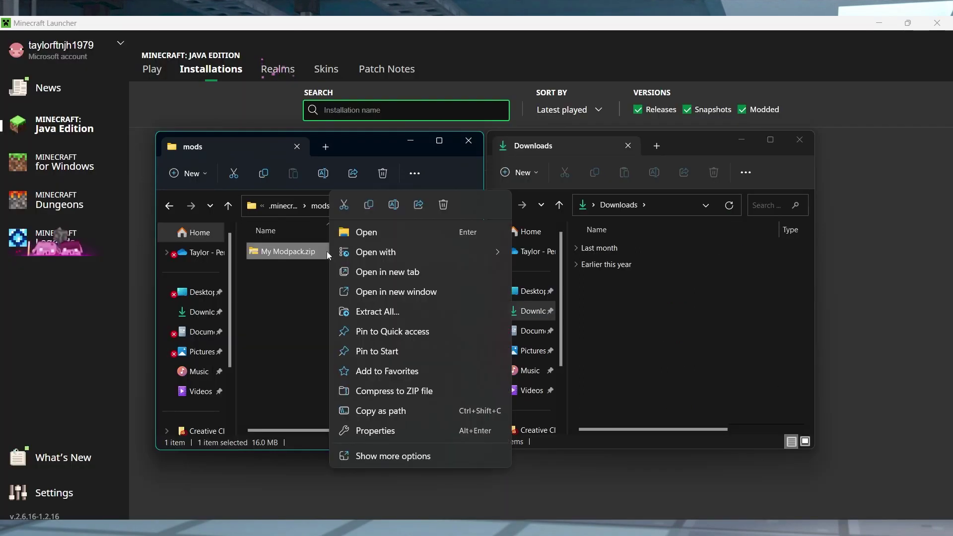
Step: Extract My Modpack.zip into a My Modpack folder and open it to view its contents
left_click(412, 311)
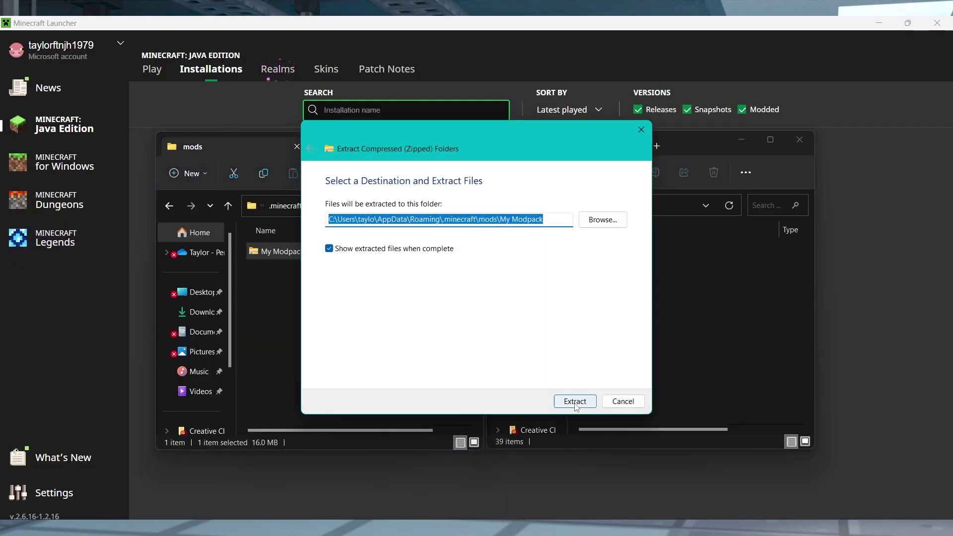
left_click(575, 402)
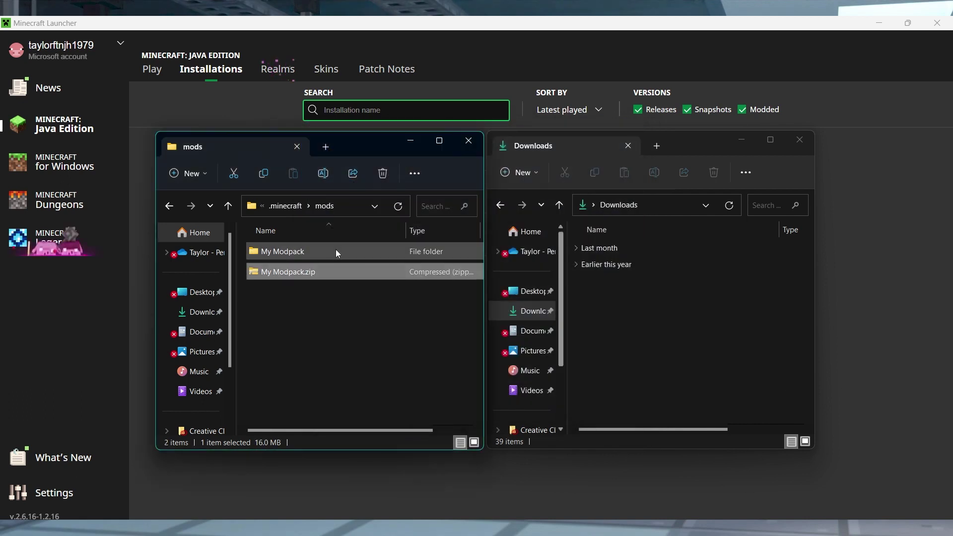
double_click(336, 251)
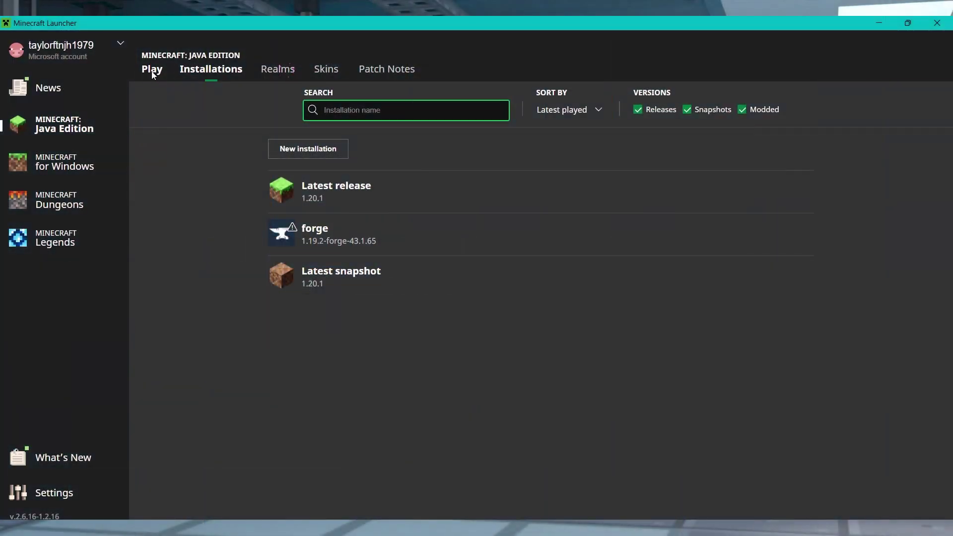
Step: Start a new installation and set its version to fabric-loader-0.14.21-1.18.1
left_click(152, 69)
left_click(210, 70)
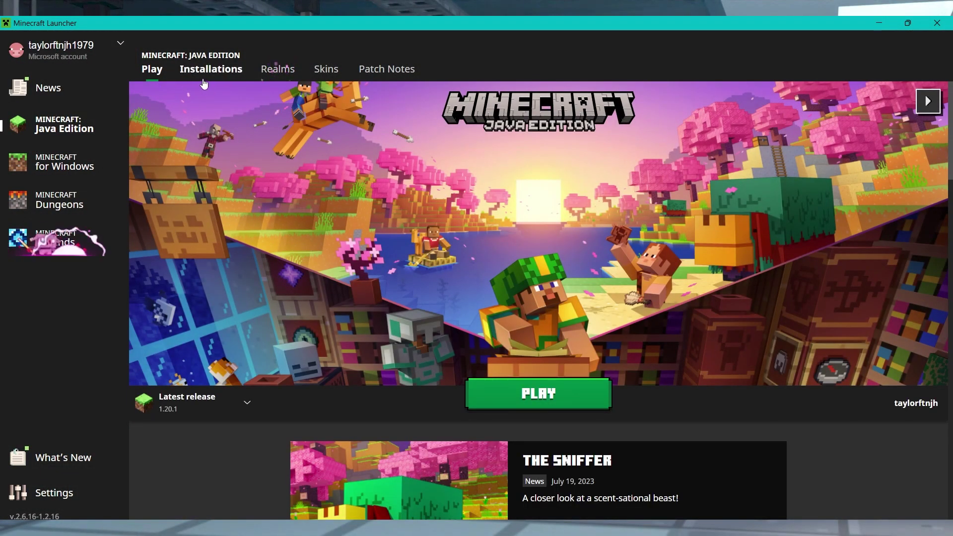
left_click(292, 148)
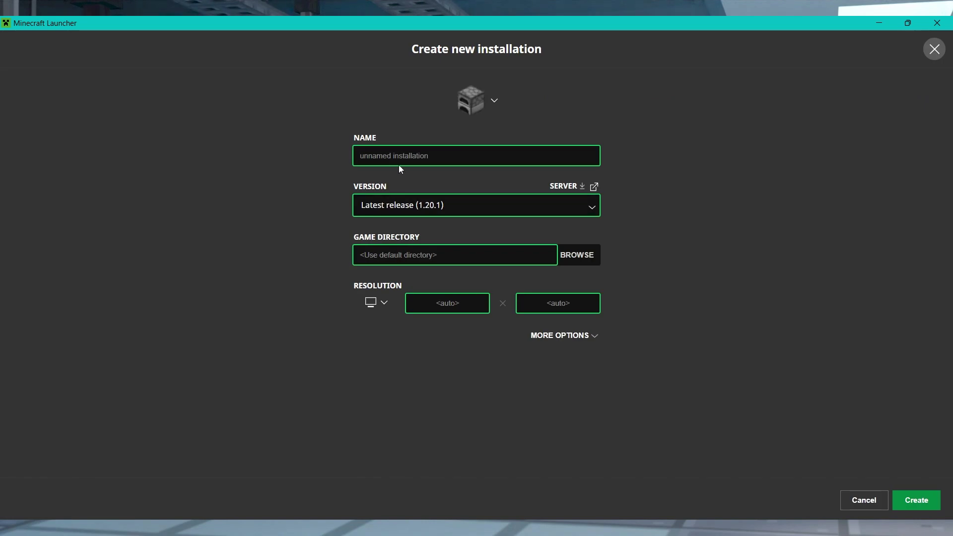
left_click(414, 206)
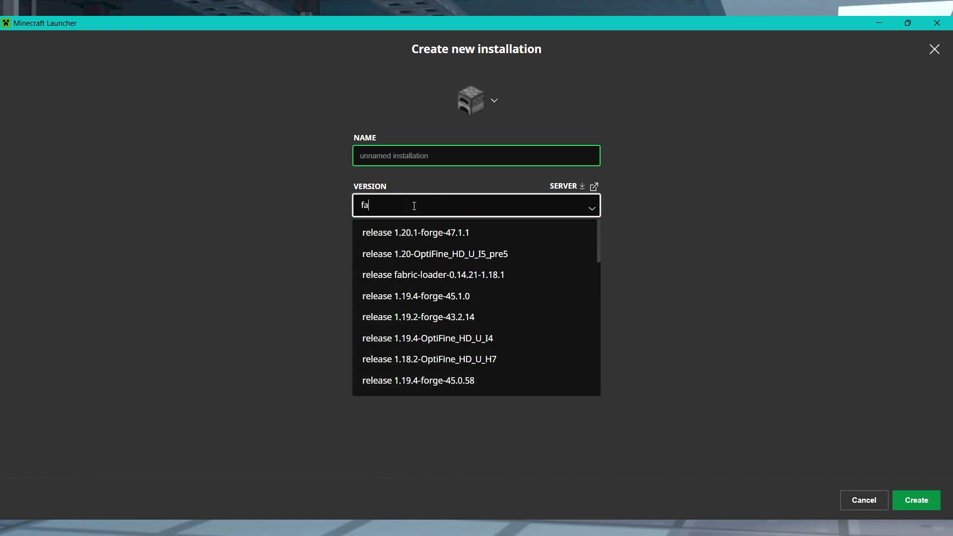
type("br")
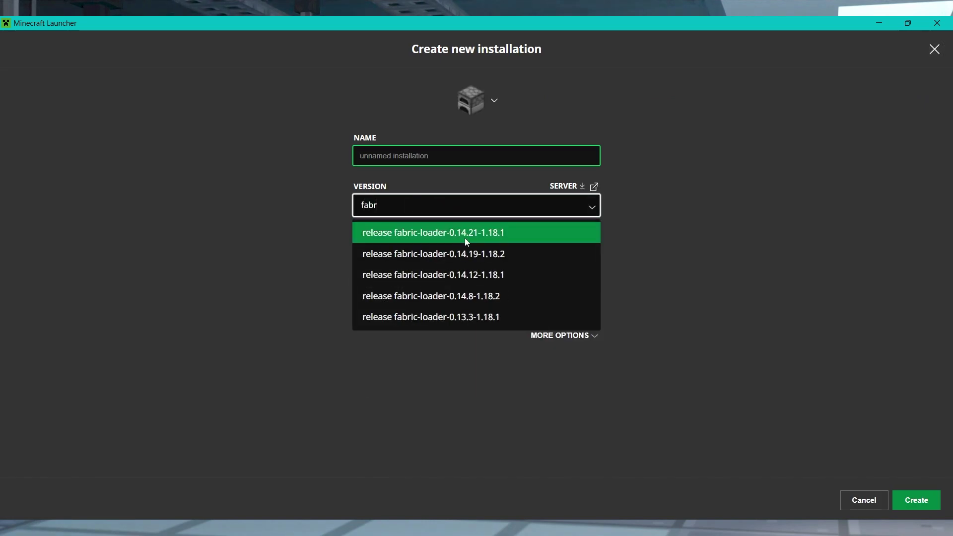
left_click(473, 231)
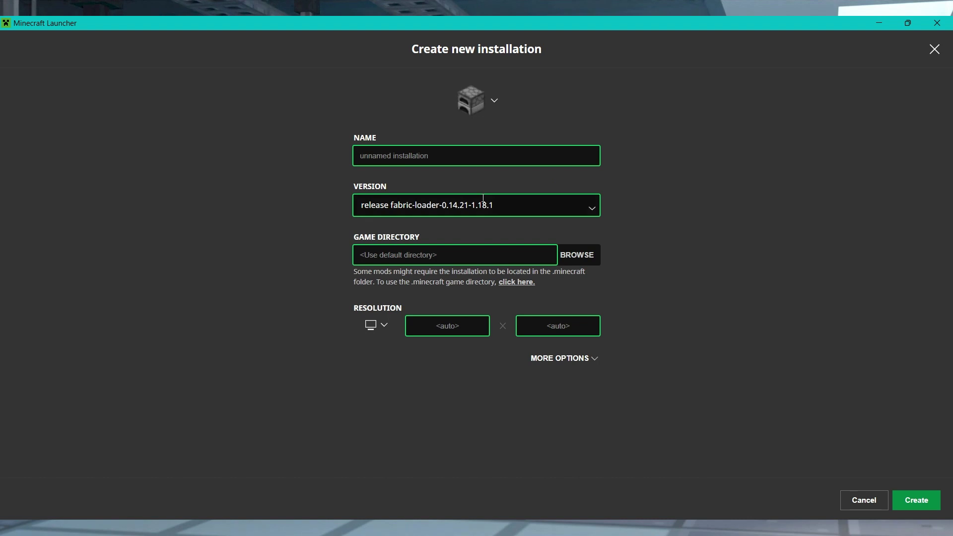
Step: Give the installation a snow-block icon, name it Fabric, and create it
left_click(481, 98)
left_click(506, 202)
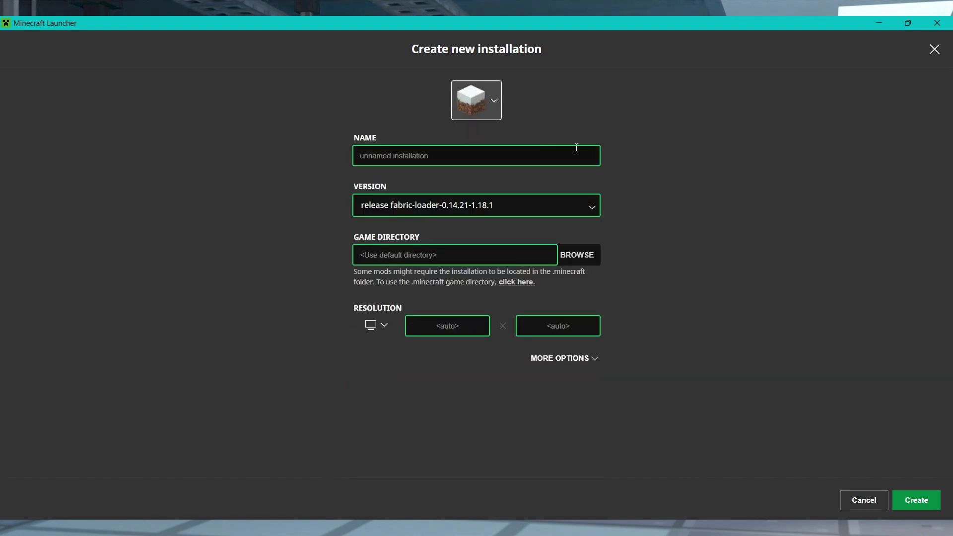
left_click(534, 163)
type("Fabric")
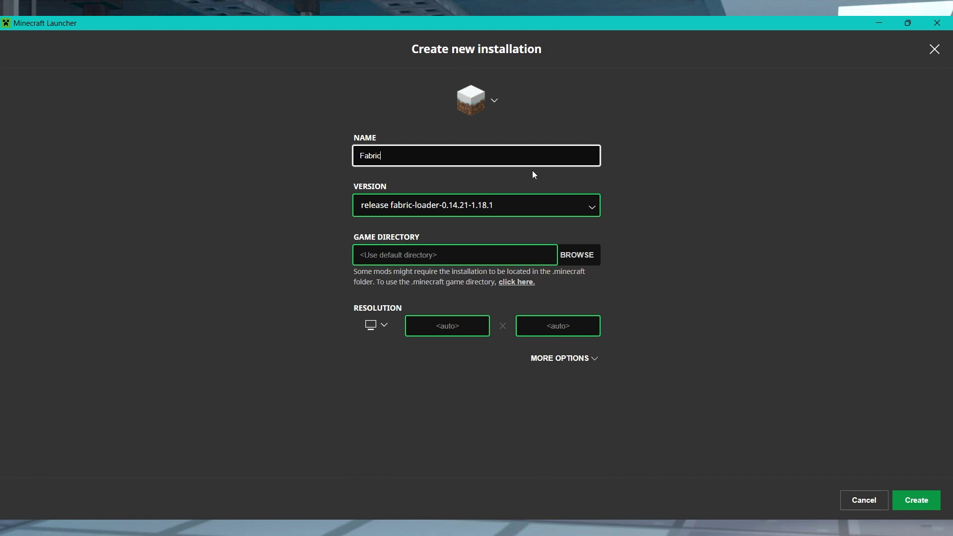
left_click(919, 500)
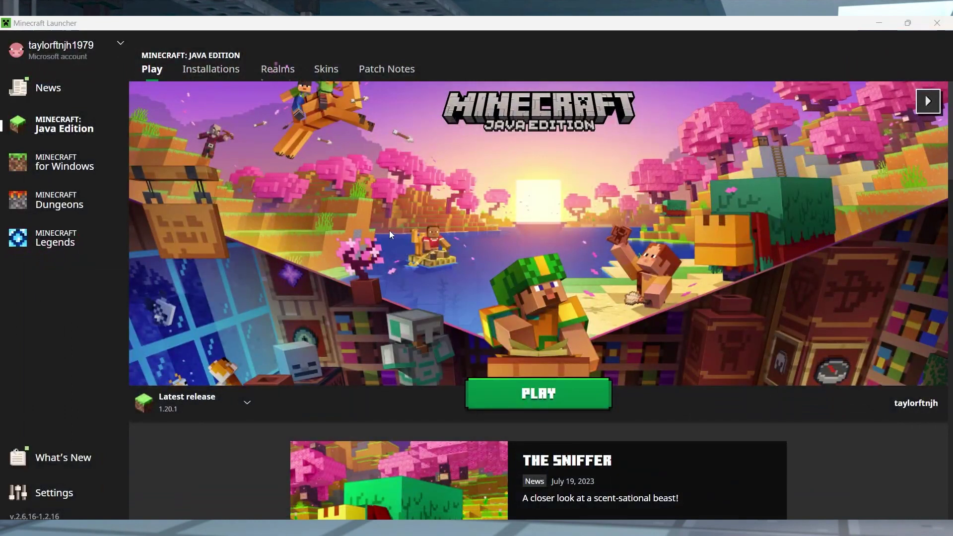
Step: Open the mods folder inside the Fabric installation's .minecraft game folder
left_click(222, 75)
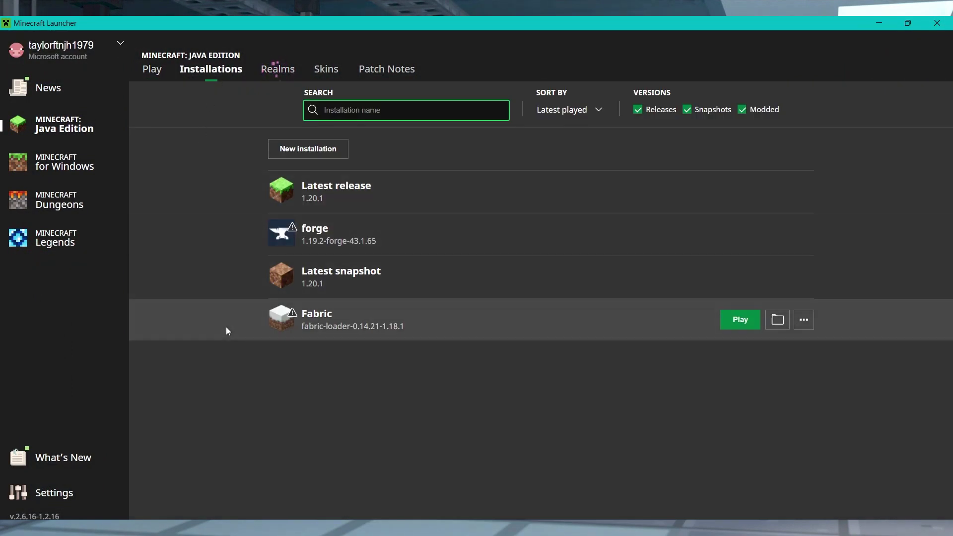
mouse_move(604, 326)
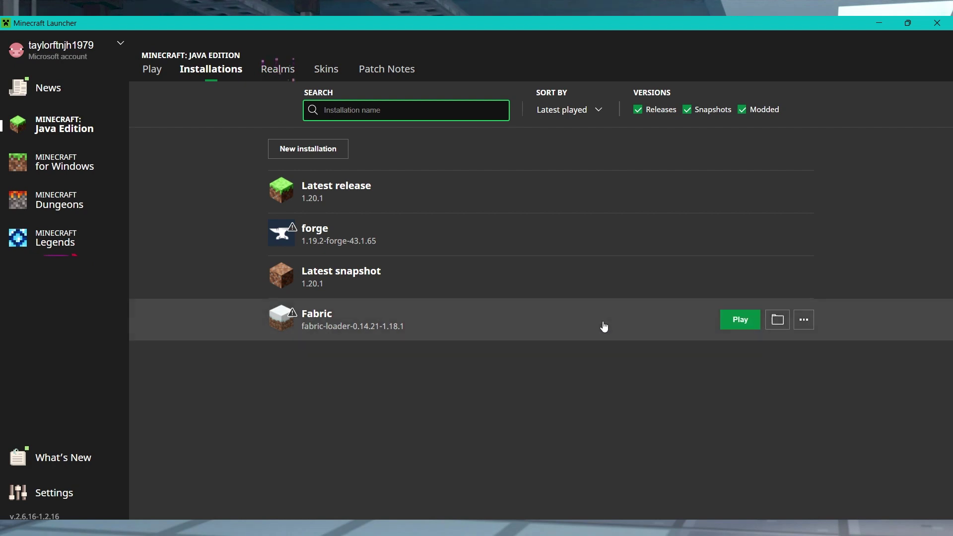
left_click(778, 320)
scroll(309, 376, "down", 2)
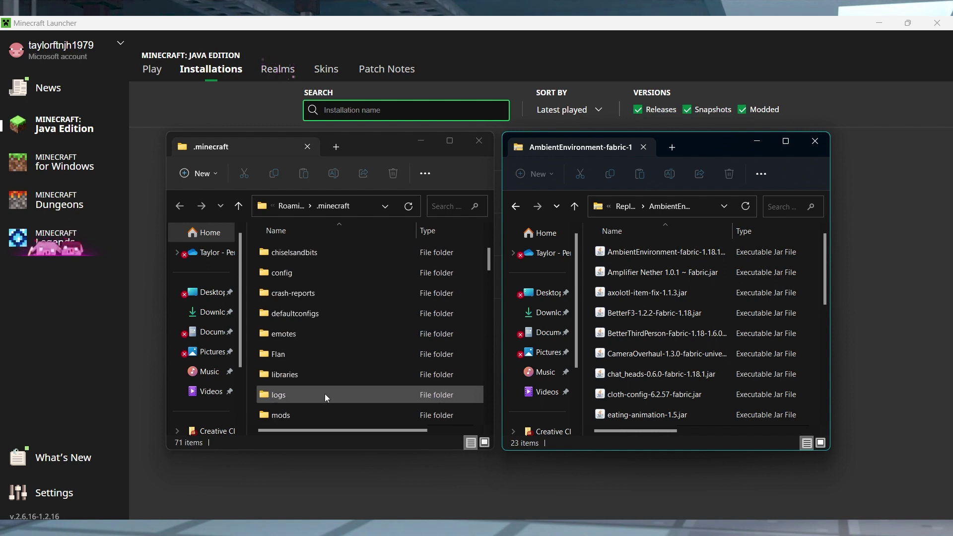
double_click(320, 415)
Step: Move all 23 mod jars from AmbientEnvironment into mods, then close both folder windows
left_click_drag(774, 248, 723, 519)
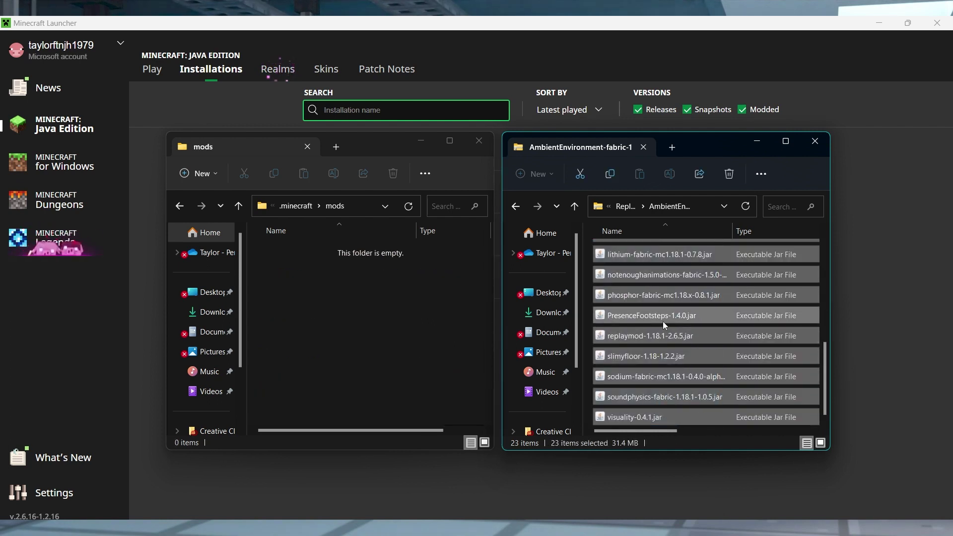
left_click_drag(663, 320, 395, 330)
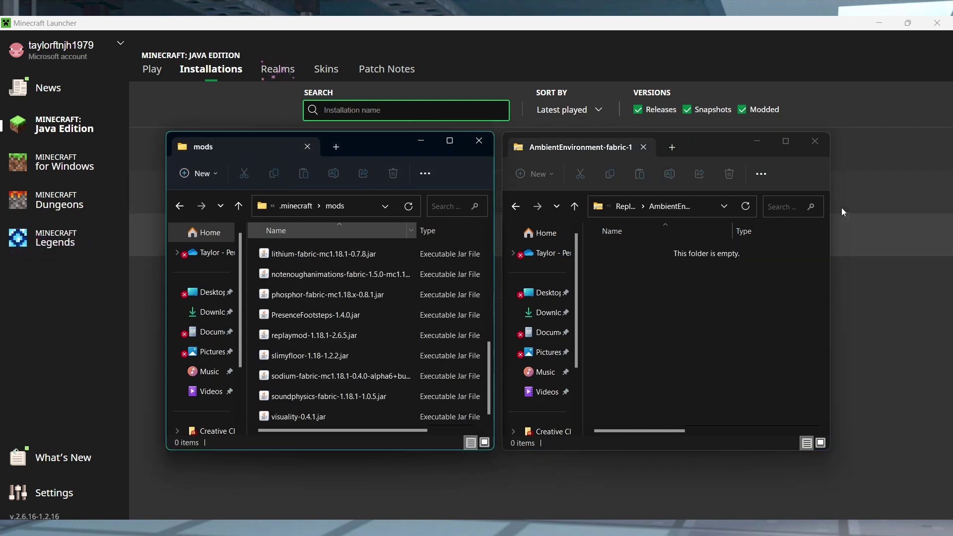
left_click(815, 141)
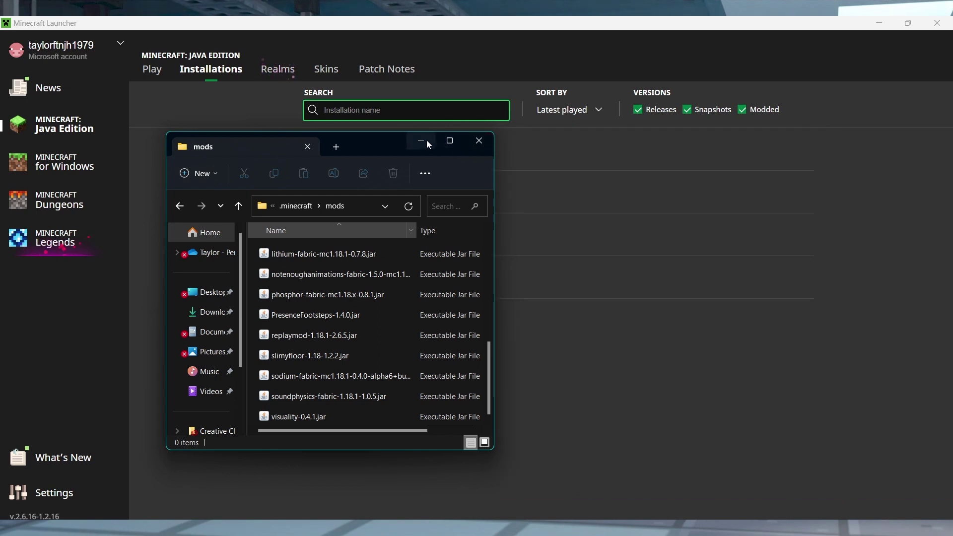
left_click(479, 140)
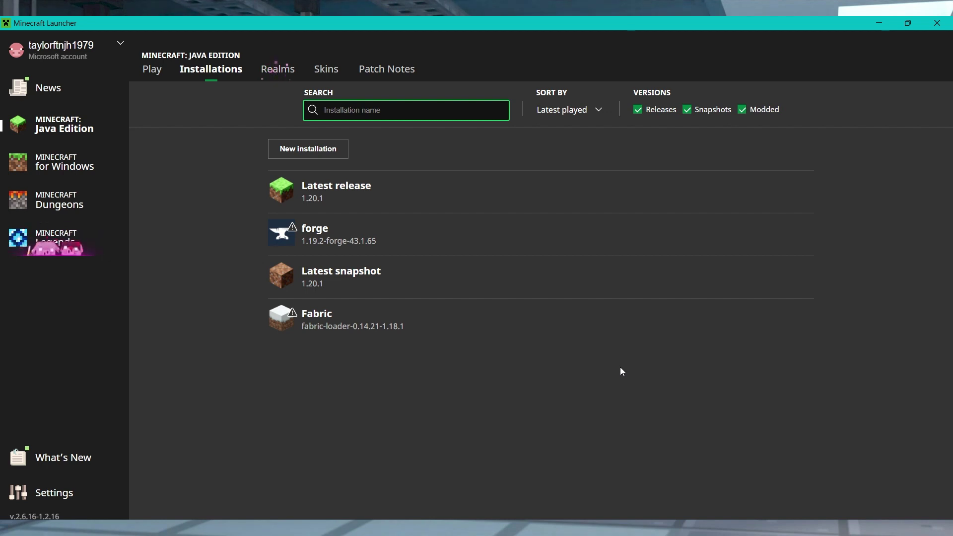
Step: Select all 23 jars in the Fabric mods folder and bring up the Compress to ZIP action
mouse_move(495, 323)
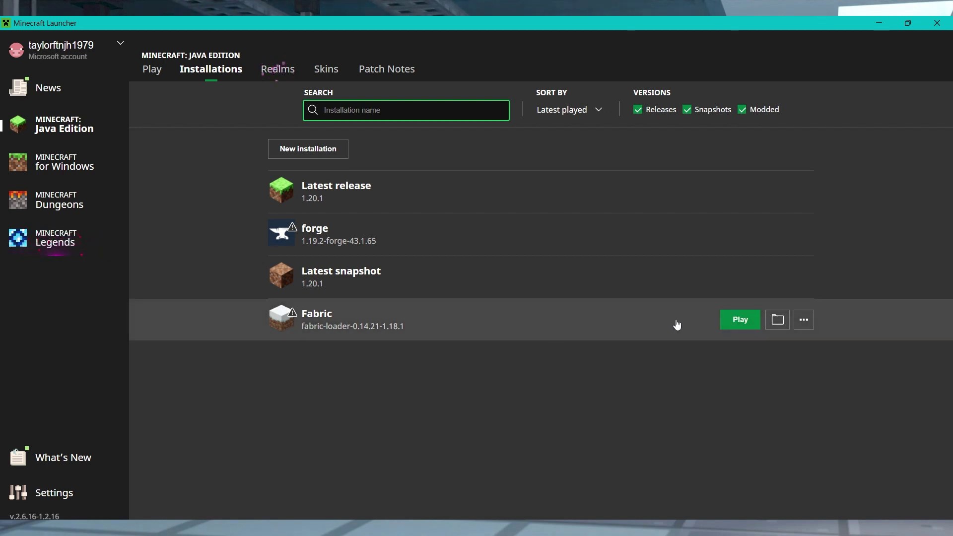
left_click(778, 320)
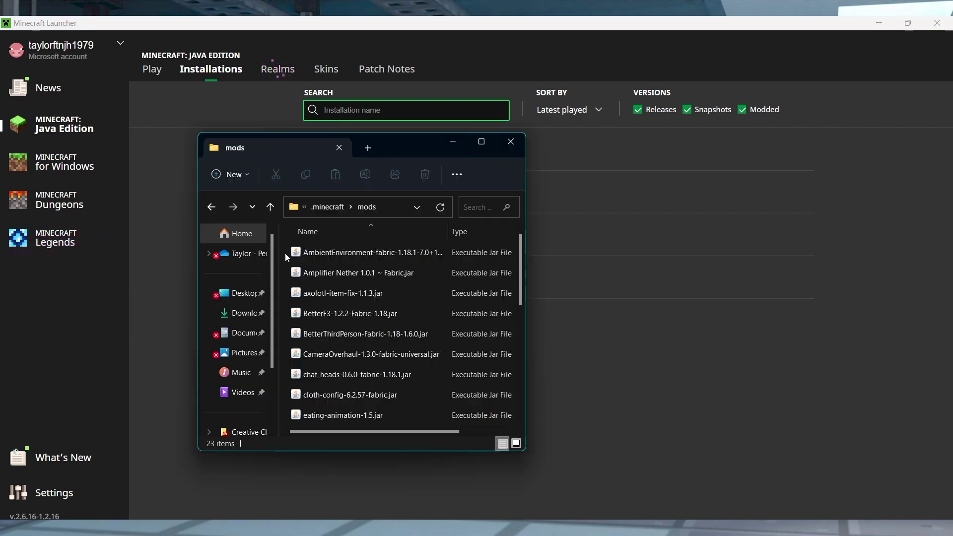
left_click_drag(285, 253, 368, 415)
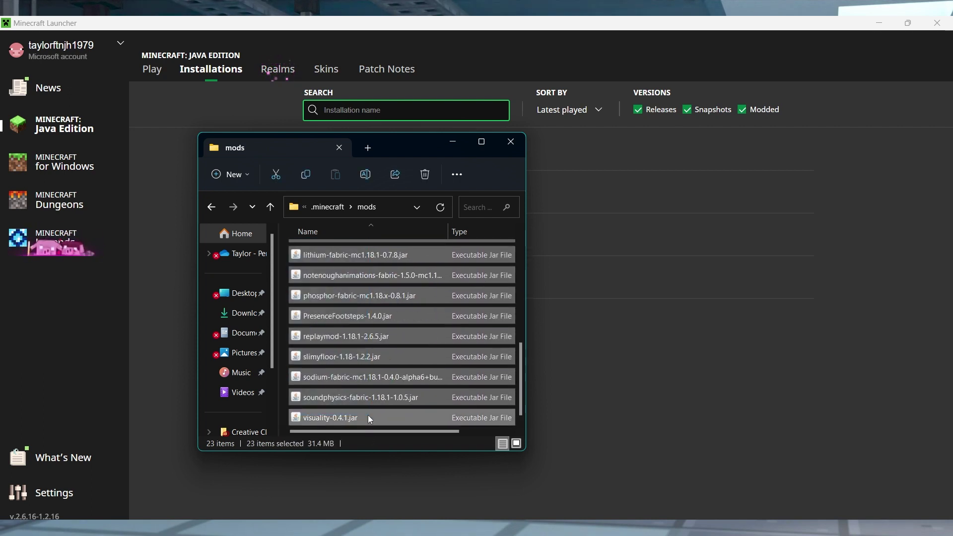
right_click(373, 420)
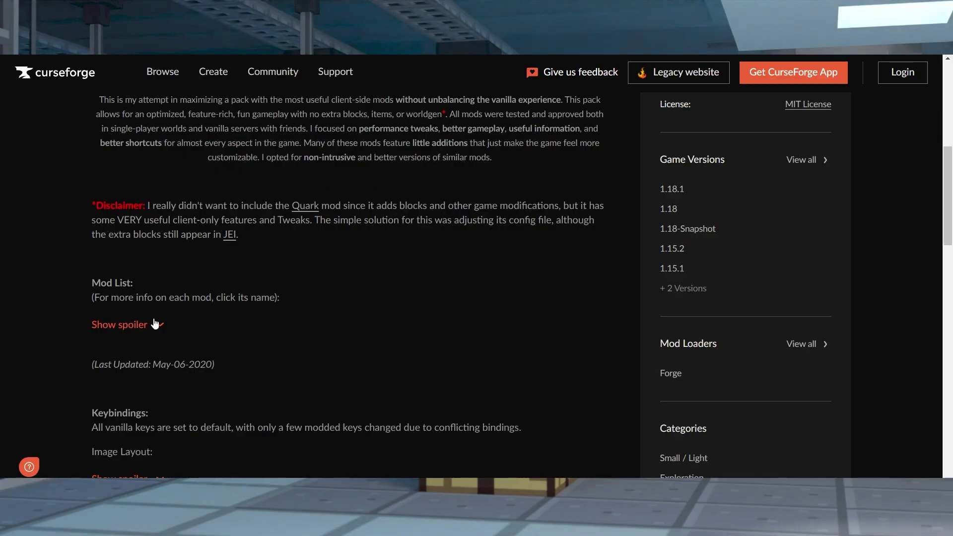
Step: Expand the modpack's Mod List spoiler and go to the Better Advancements mod page
left_click(153, 324)
scroll(272, 309, "down", 4)
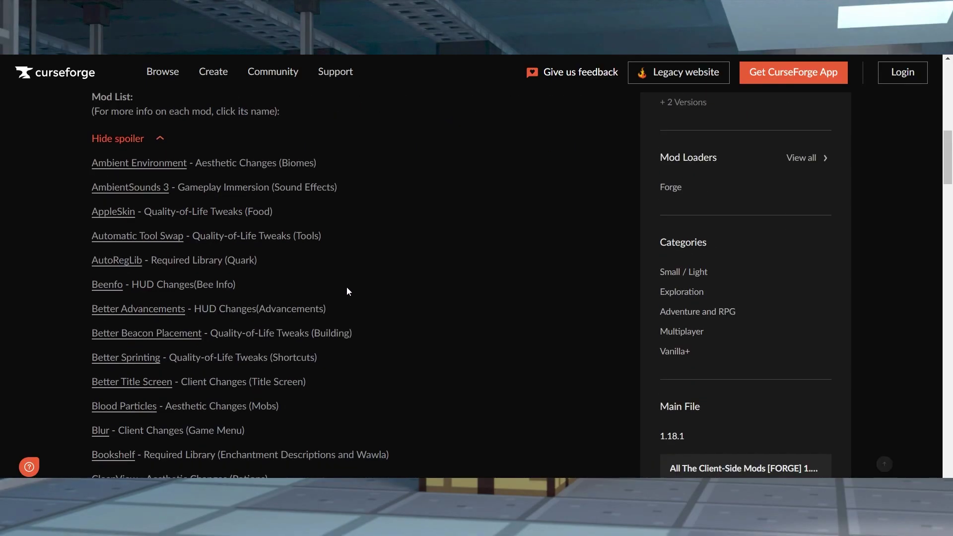
left_click(163, 310)
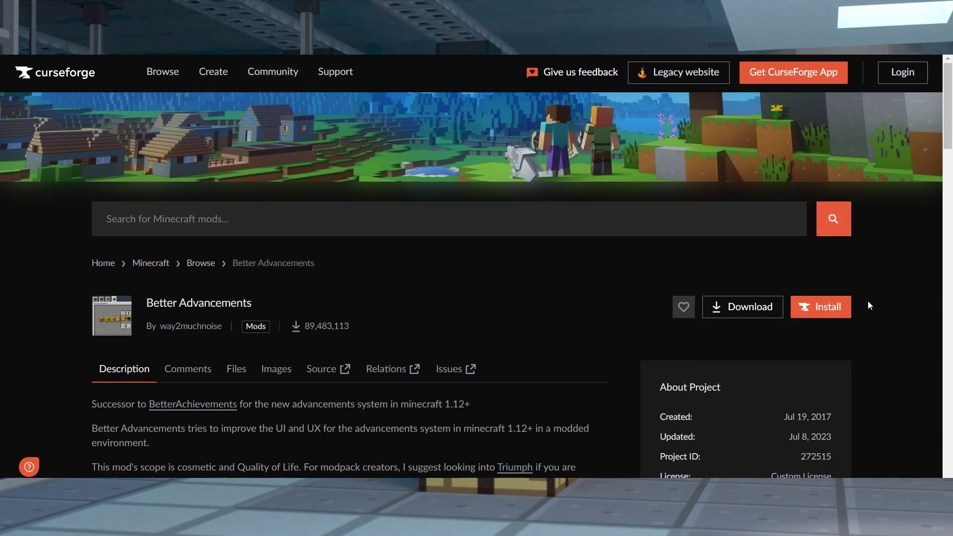
scroll(892, 303, "down", 3)
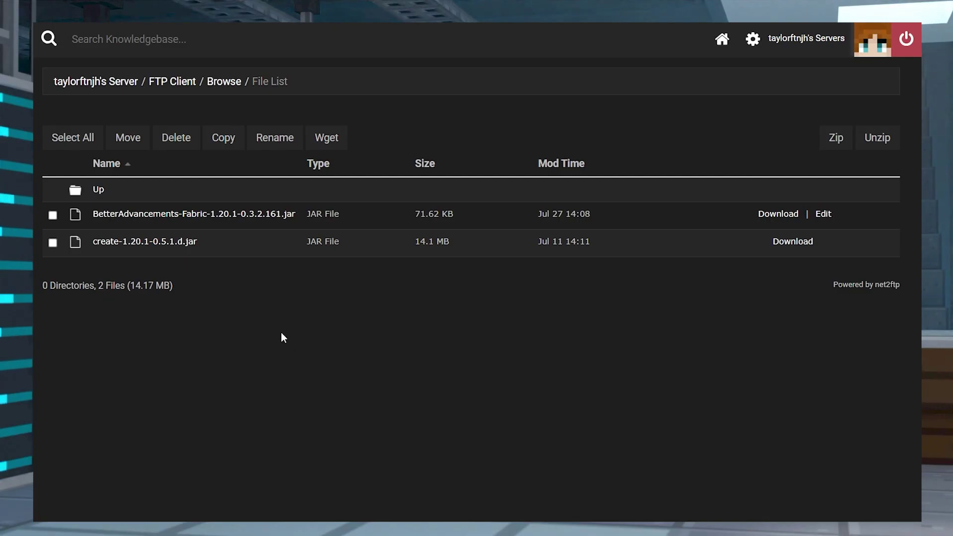
Step: Tick BetterAdvancements-Fabric-1.20.1-0.3.2.161.jar, delete it and confirm with Submit
left_click(52, 216)
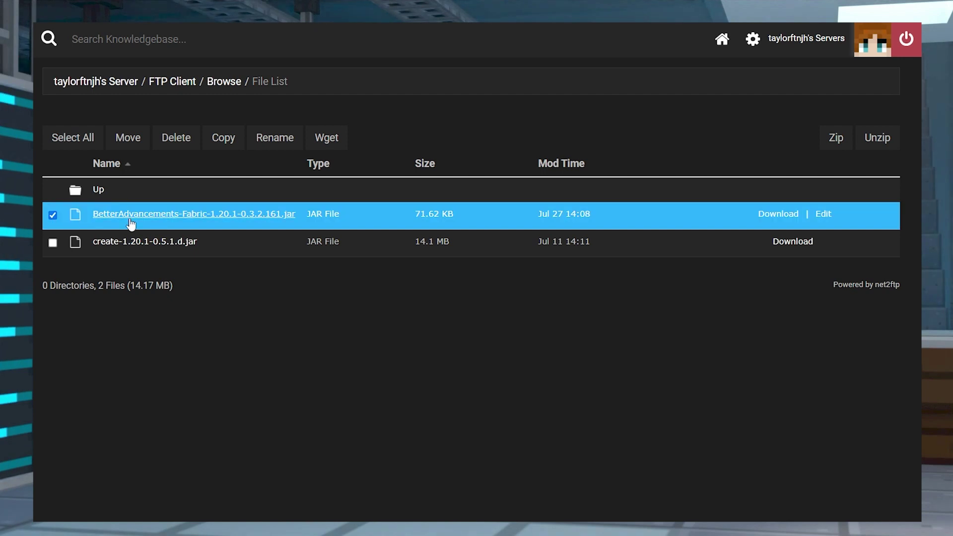
left_click(181, 143)
left_click(79, 231)
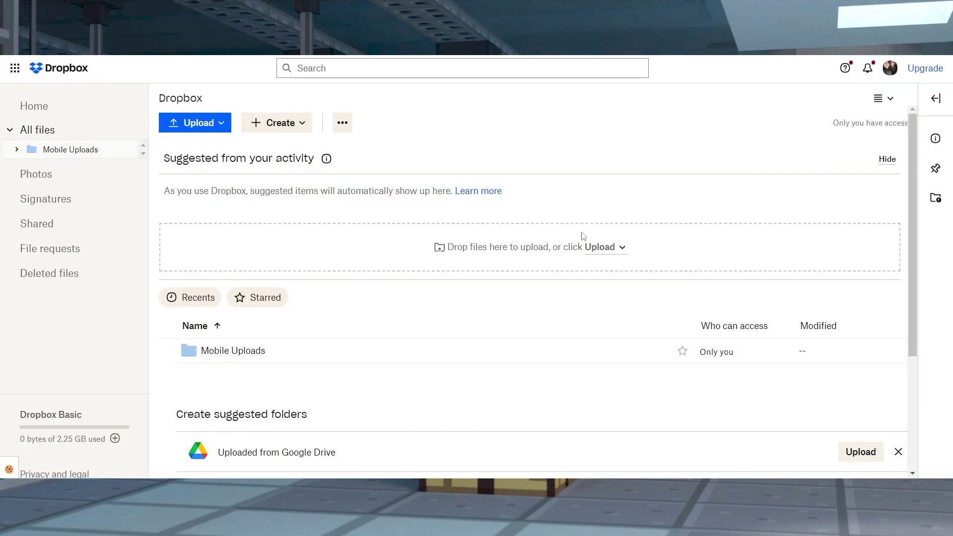
Step: Upload the My Modpack folder to Dropbox and adjust its share link's recipient permissions
left_click(607, 253)
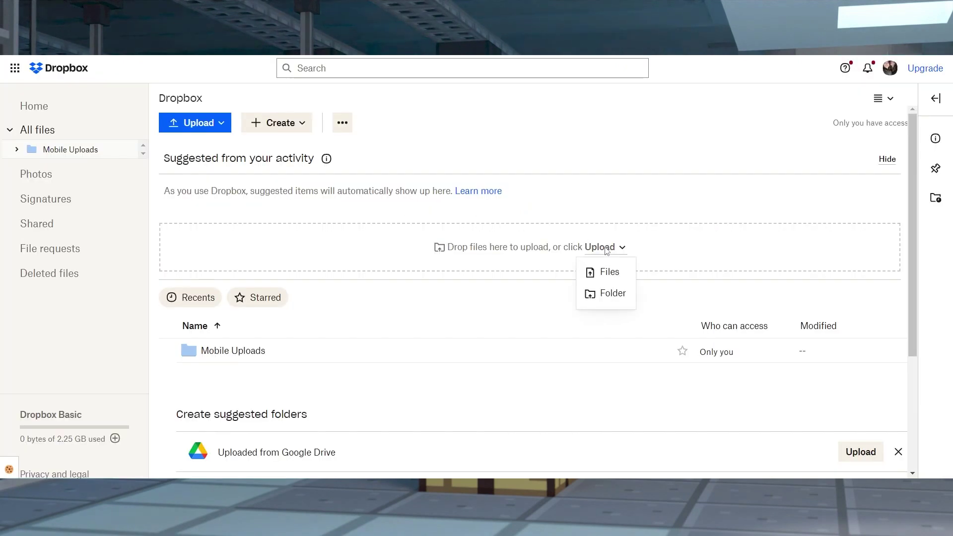
left_click(618, 290)
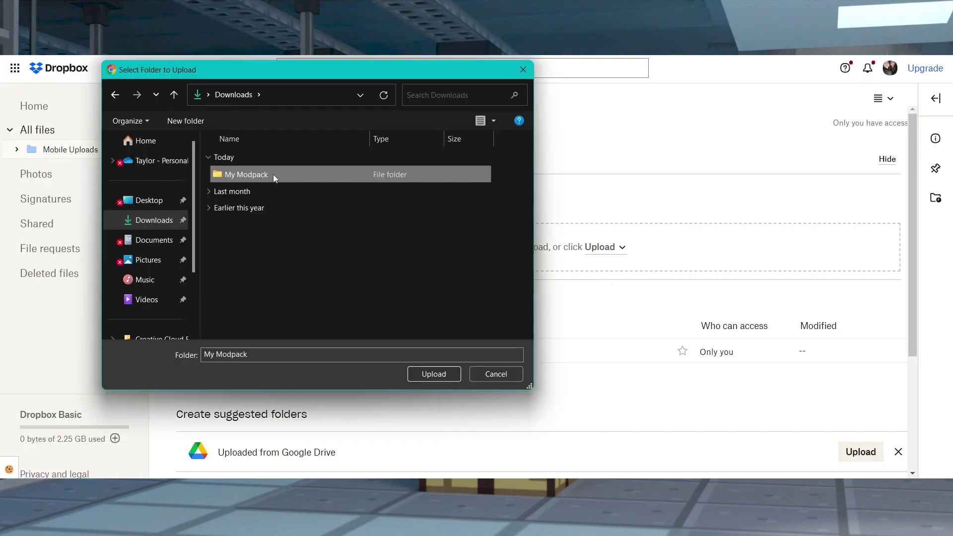
left_click(422, 368)
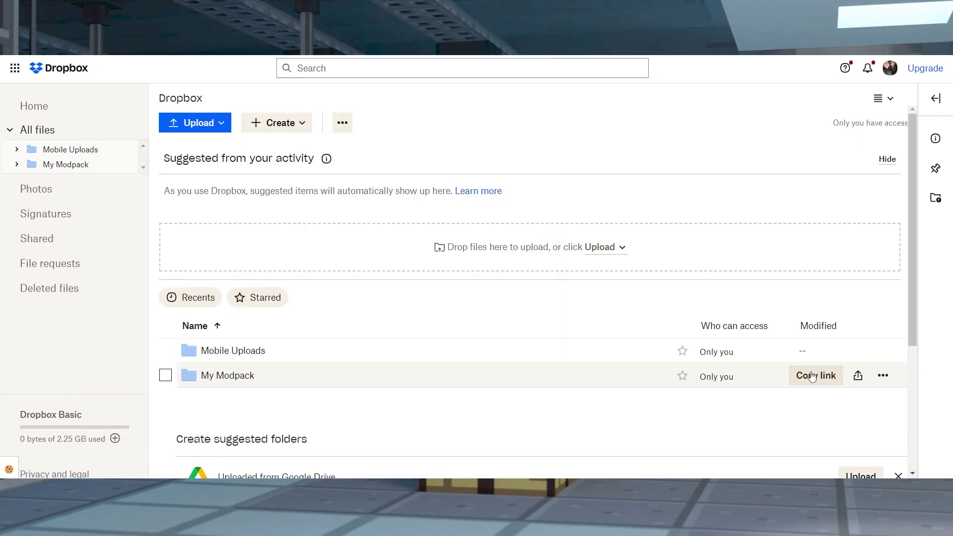
left_click(857, 376)
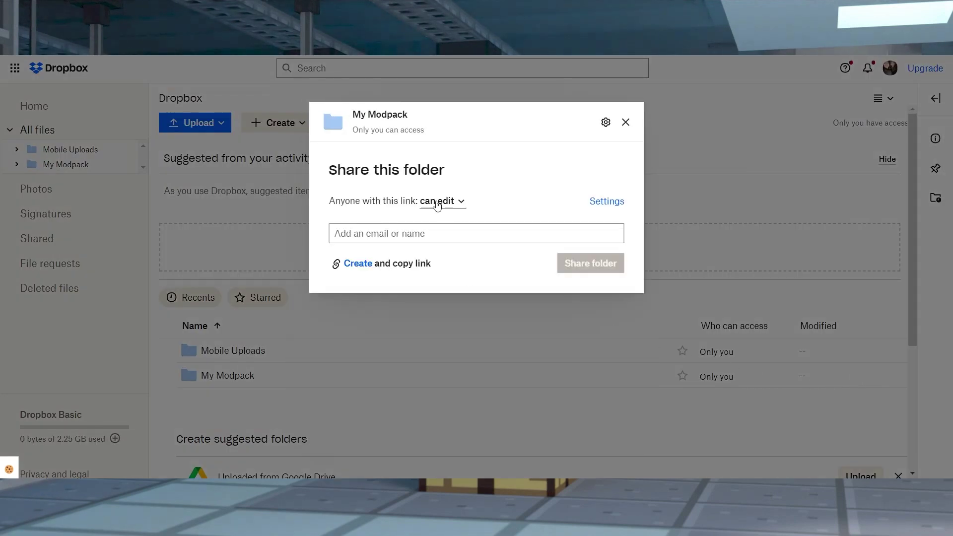
left_click(437, 203)
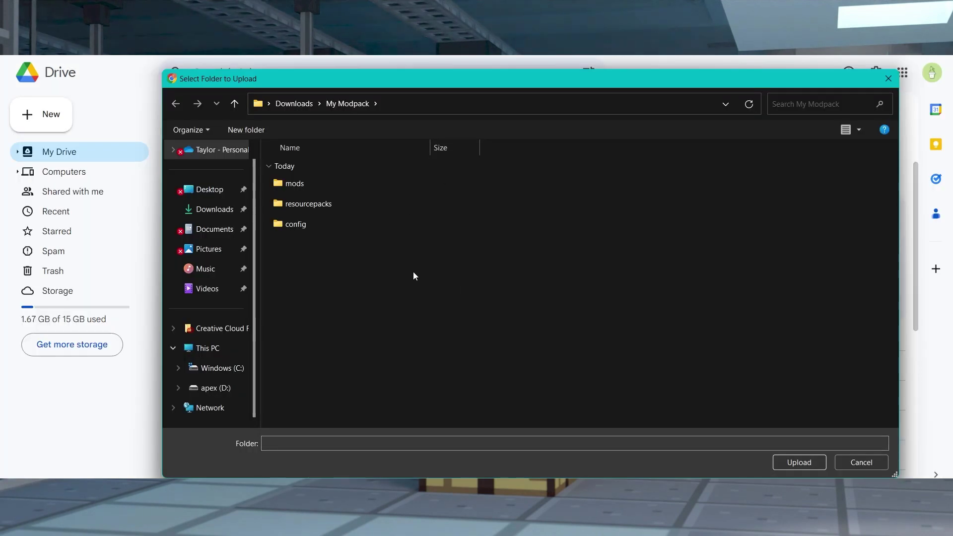
Step: Upload Downloads > My Modpack to Google Drive and reach its Share option
left_click(213, 209)
left_click(338, 185)
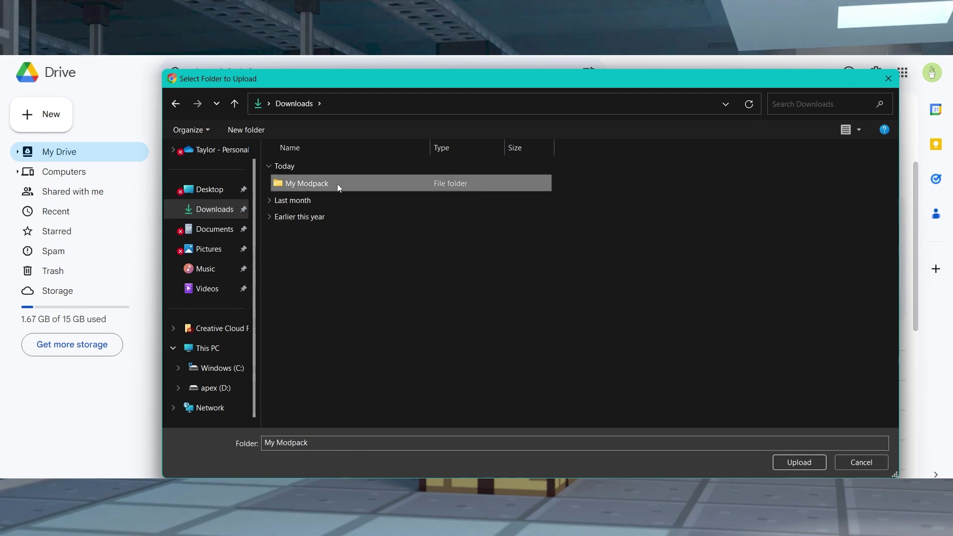
left_click(811, 464)
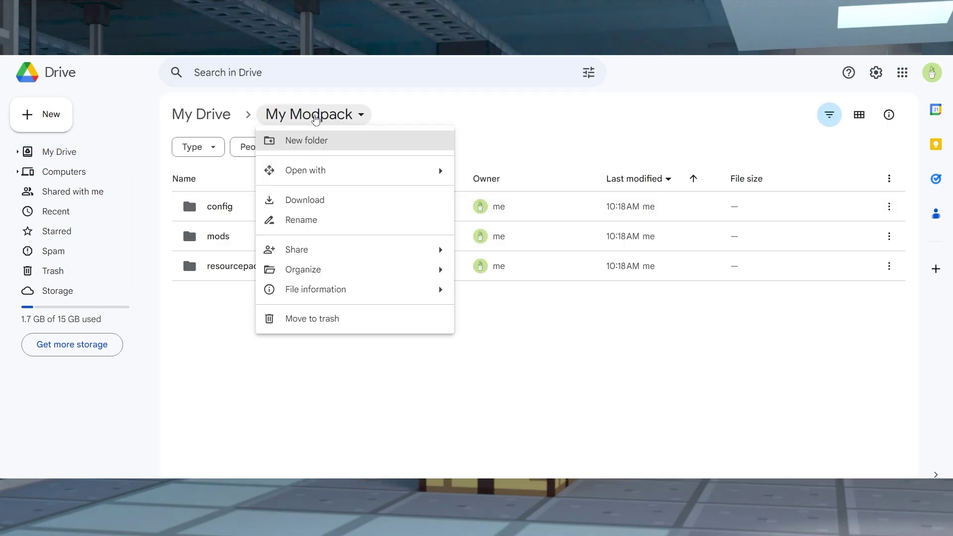
mouse_move(324, 249)
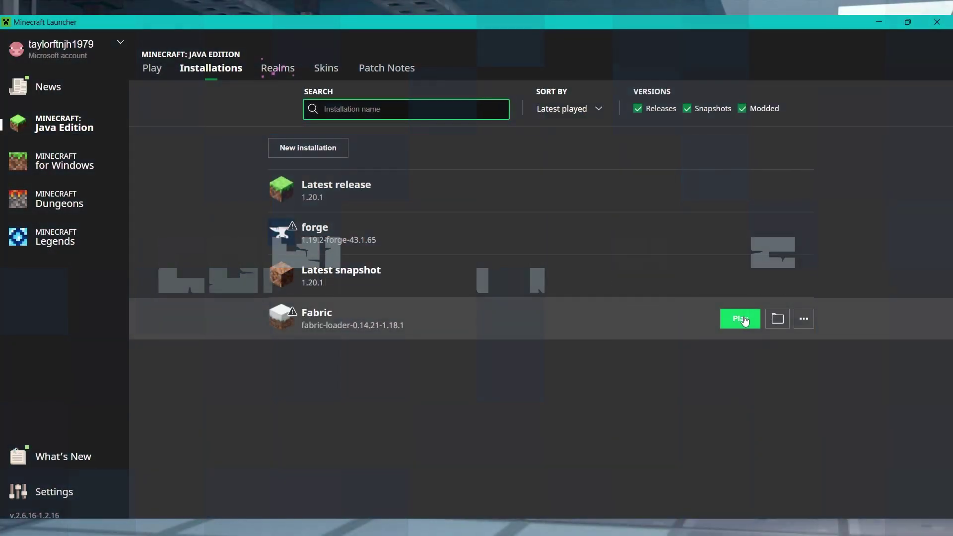
Step: Open the logs folder in Fabric's game folder and scroll through it to find latest.log
left_click(778, 321)
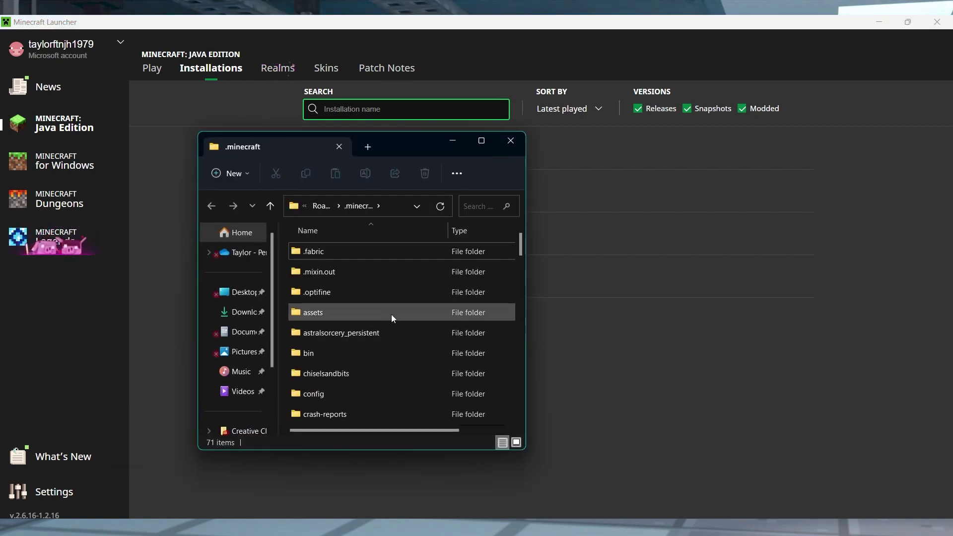
scroll(379, 296, "down", 2)
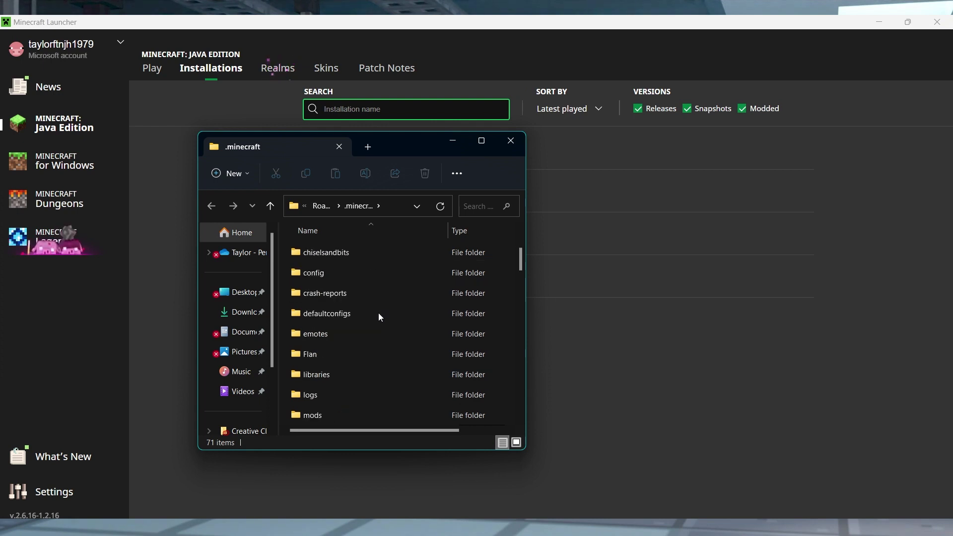
double_click(339, 396)
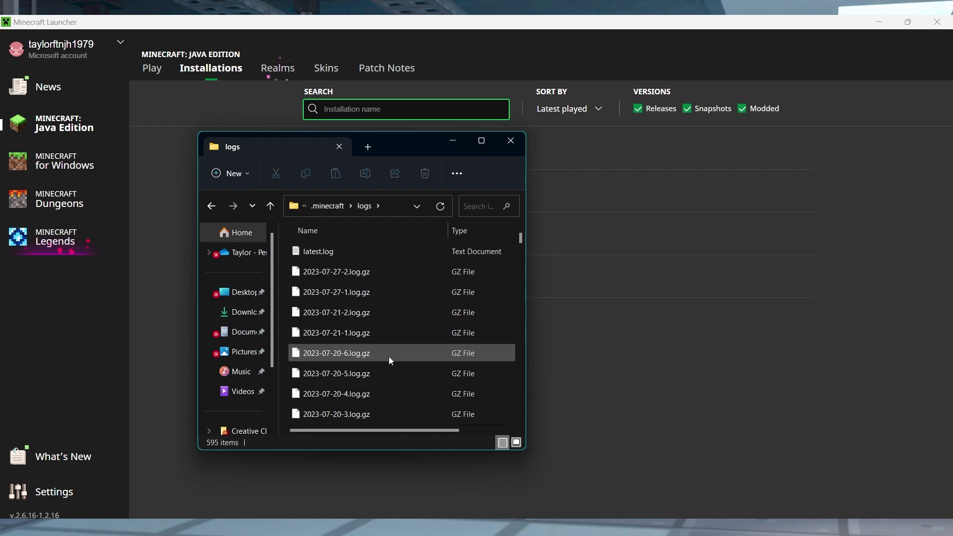
scroll(388, 368, "down", 3)
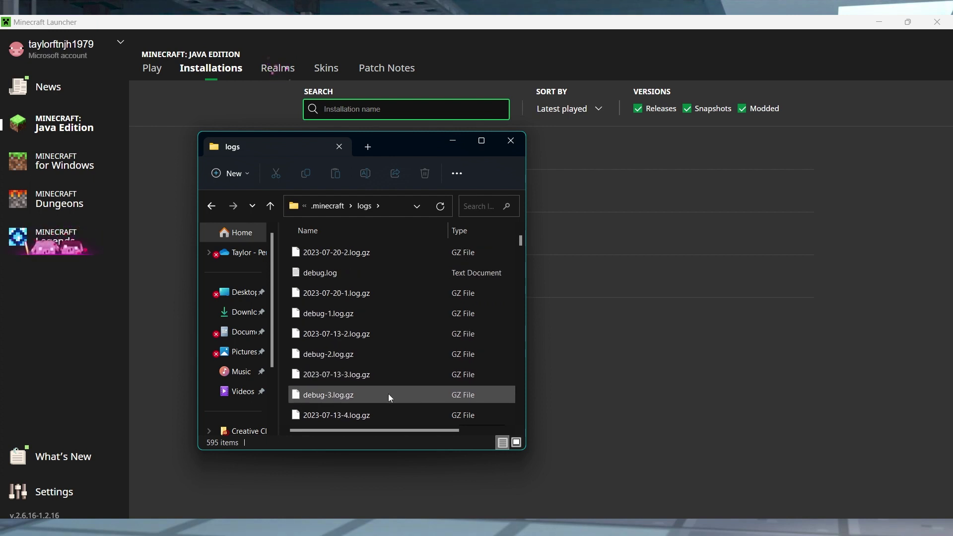
scroll(362, 293, "up", 3)
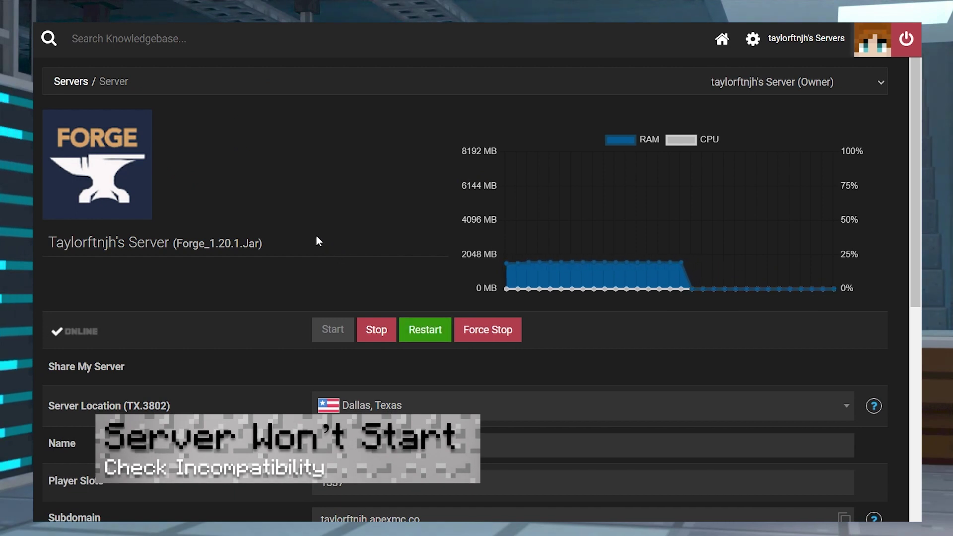
Step: Highlight the server's Forge_1.20.1.Jar name and scroll up through the console log
left_click_drag(273, 243, 173, 246)
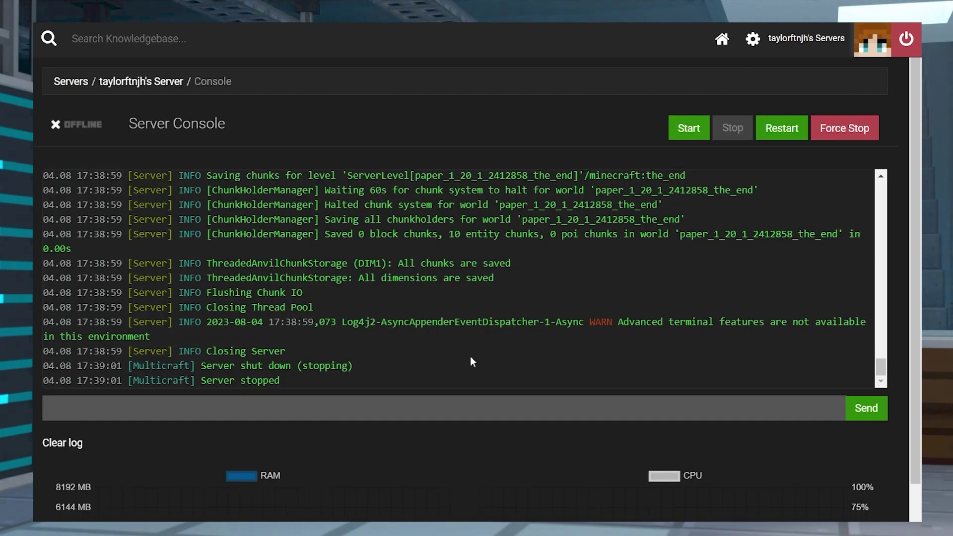
scroll(471, 357, "up", 10)
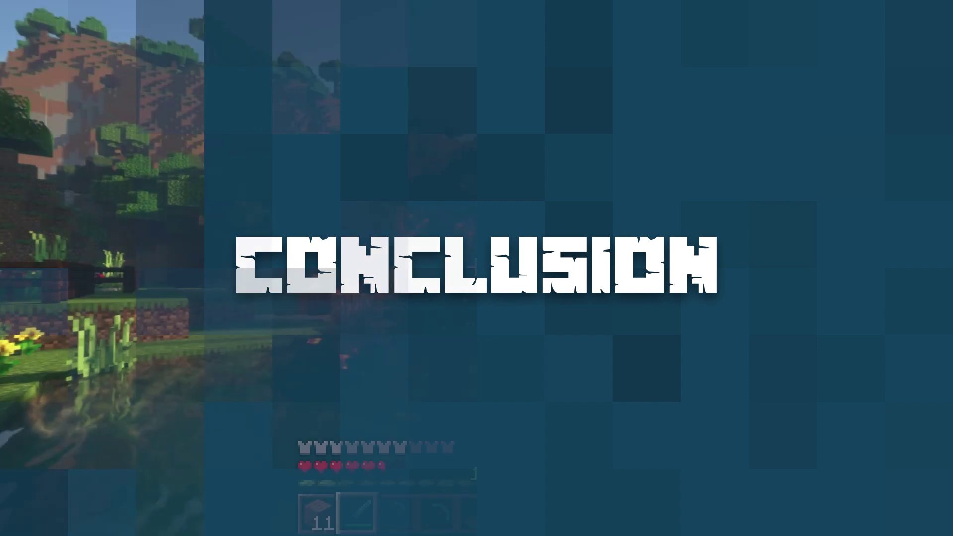
Step: Swim forward through the pond up to the surface near the building
key("w")
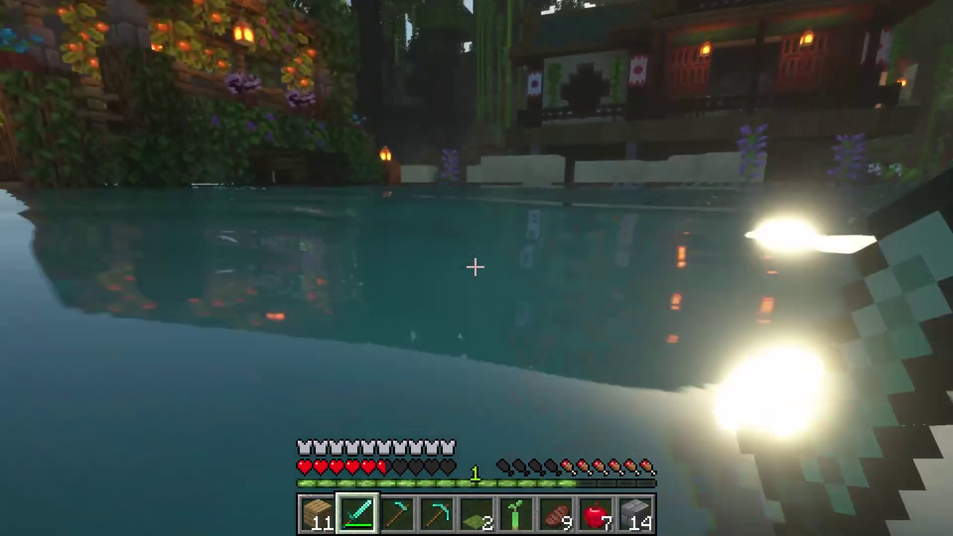
key("w")
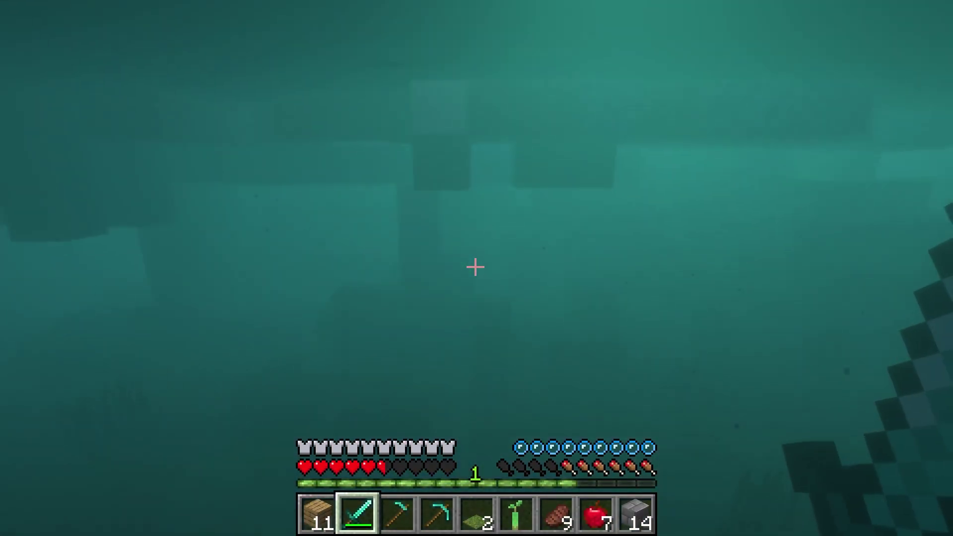
key("w")
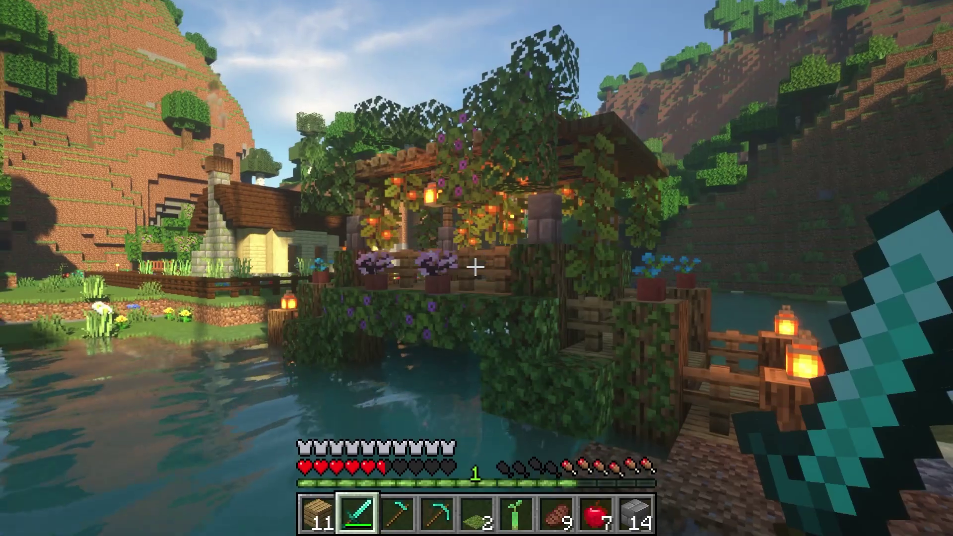
Step: Enable the Better Leaves and Mizunos 16 Craft resource packs and return to the world
key("Escape")
left_click(451, 312)
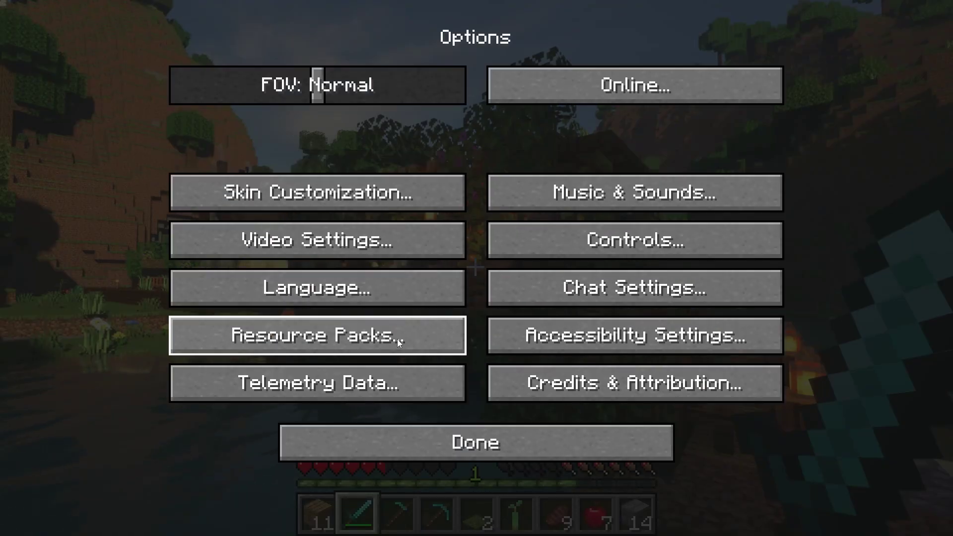
left_click(397, 338)
left_click(110, 200)
left_click(108, 204)
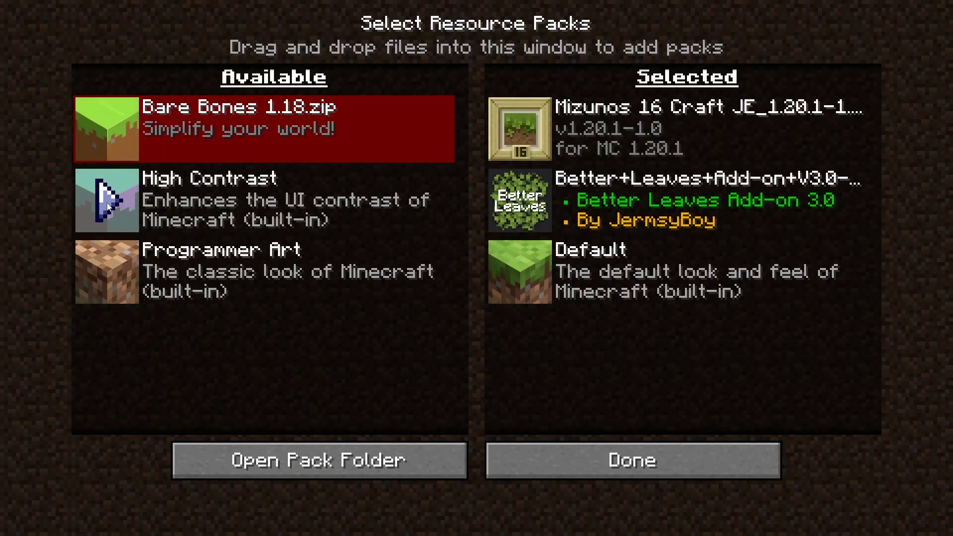
left_click(587, 453)
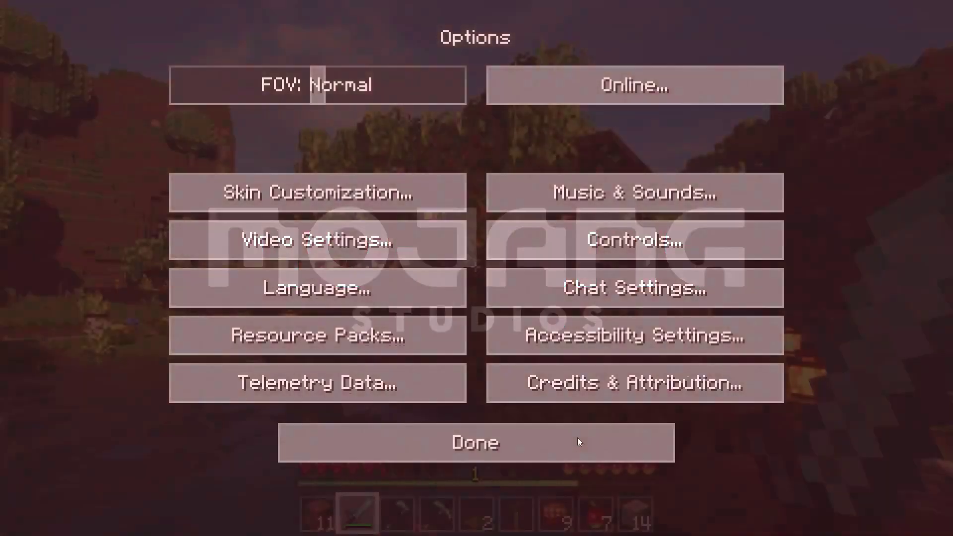
left_click(579, 442)
left_click(571, 184)
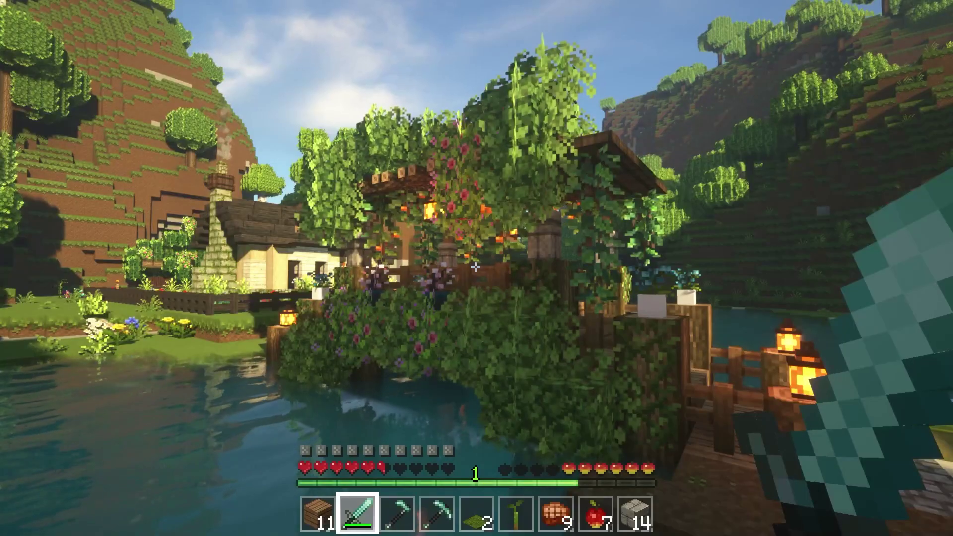